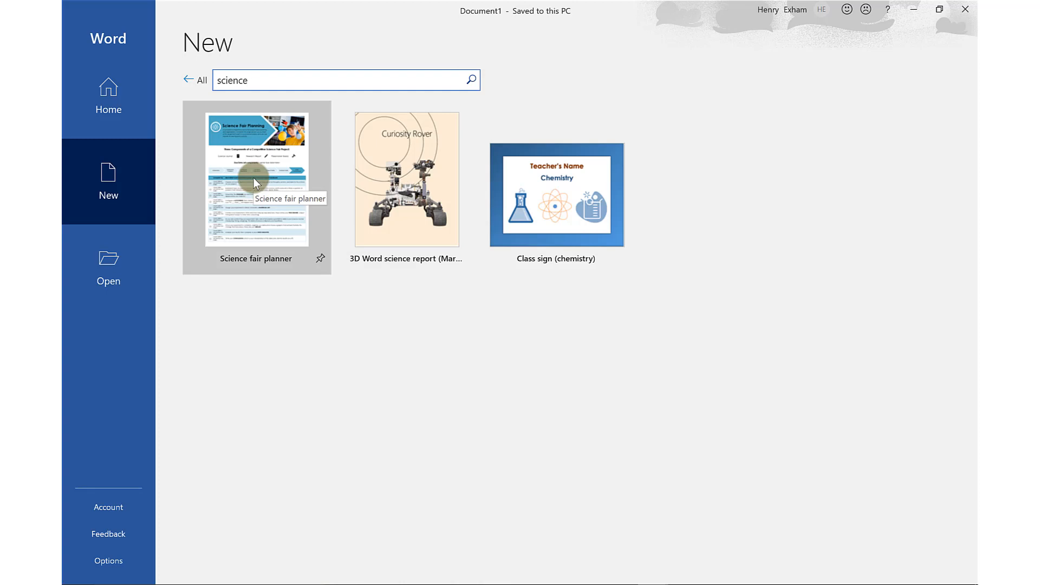
Leave the science template results and create a new blank document
{"action": "left_click", "coordinate": [197, 78]}
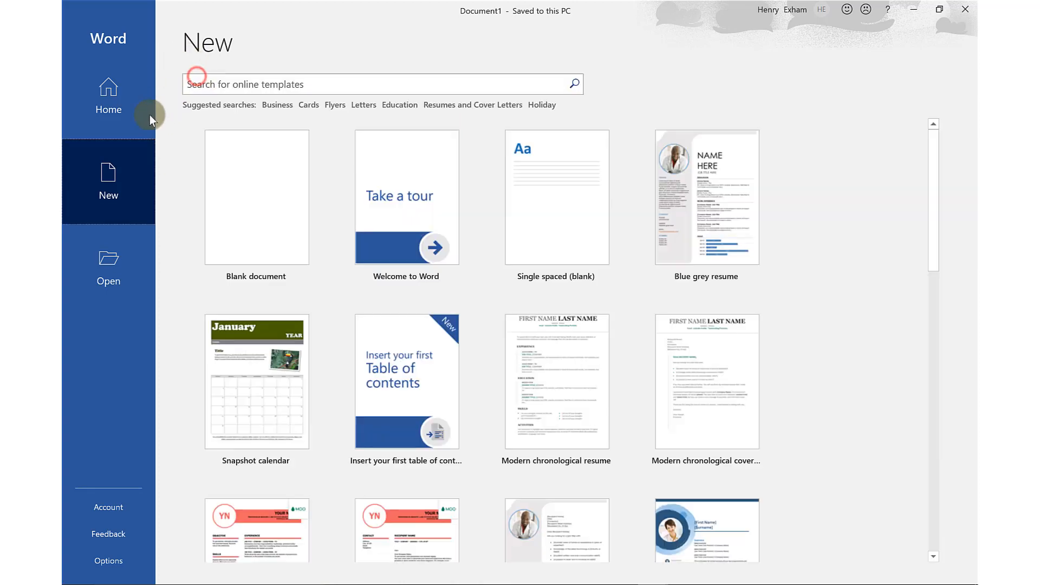
{"action": "left_click", "coordinate": [243, 203]}
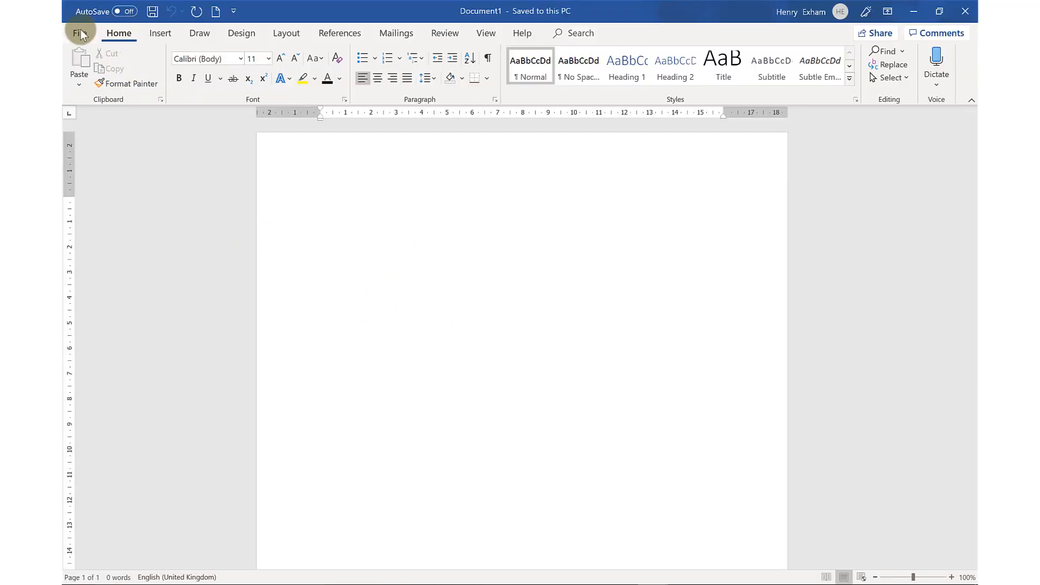
Look through the commands for inserting, drawing, design, layout and references, and examine the detailed font settings without changing them
{"action": "left_click", "coordinate": [167, 32]}
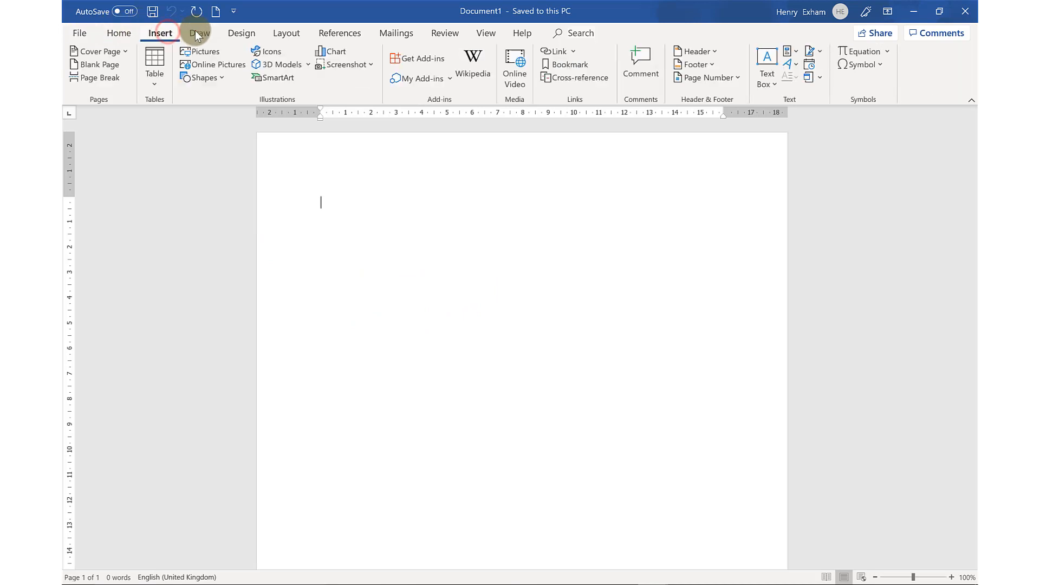
{"action": "left_click", "coordinate": [198, 32]}
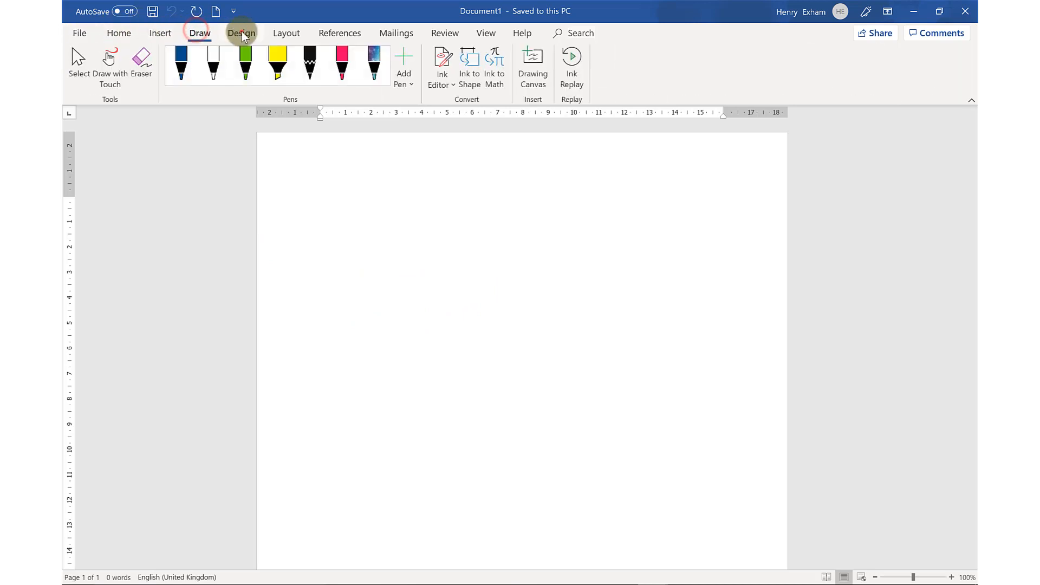
{"action": "left_click", "coordinate": [285, 32]}
{"action": "left_click", "coordinate": [332, 30]}
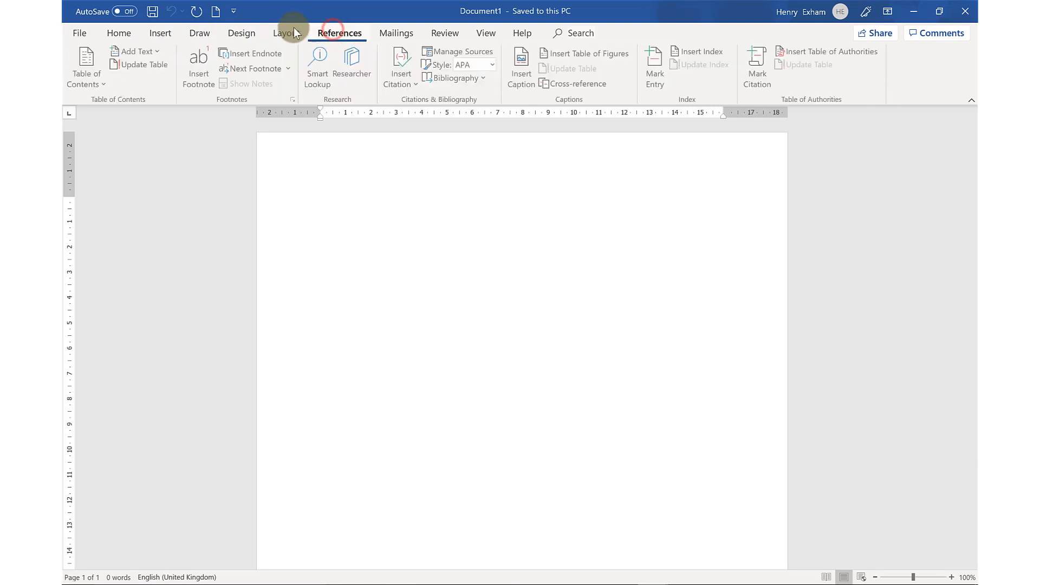
{"action": "left_click", "coordinate": [123, 31]}
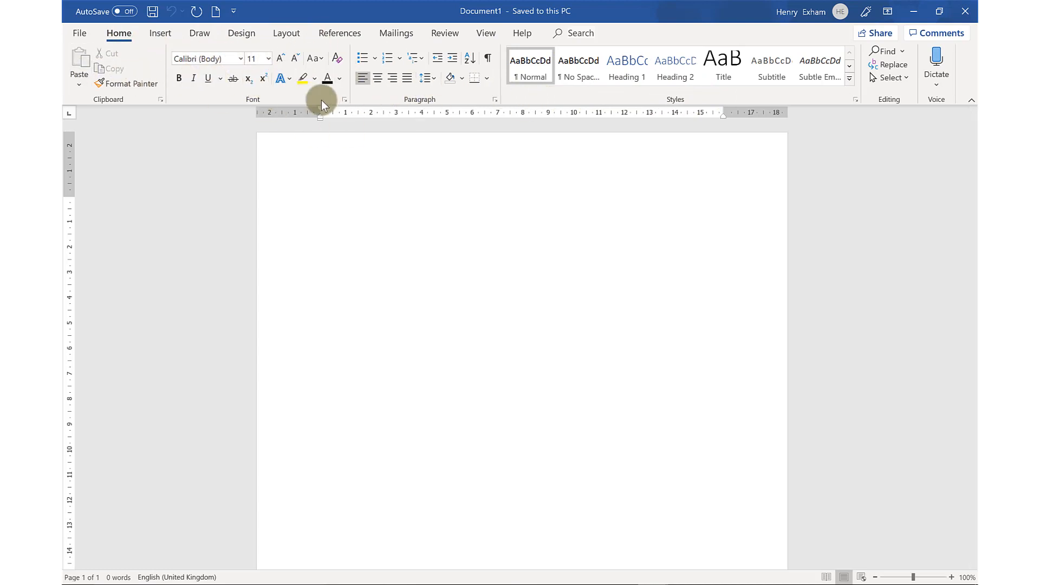
{"action": "left_click", "coordinate": [343, 100]}
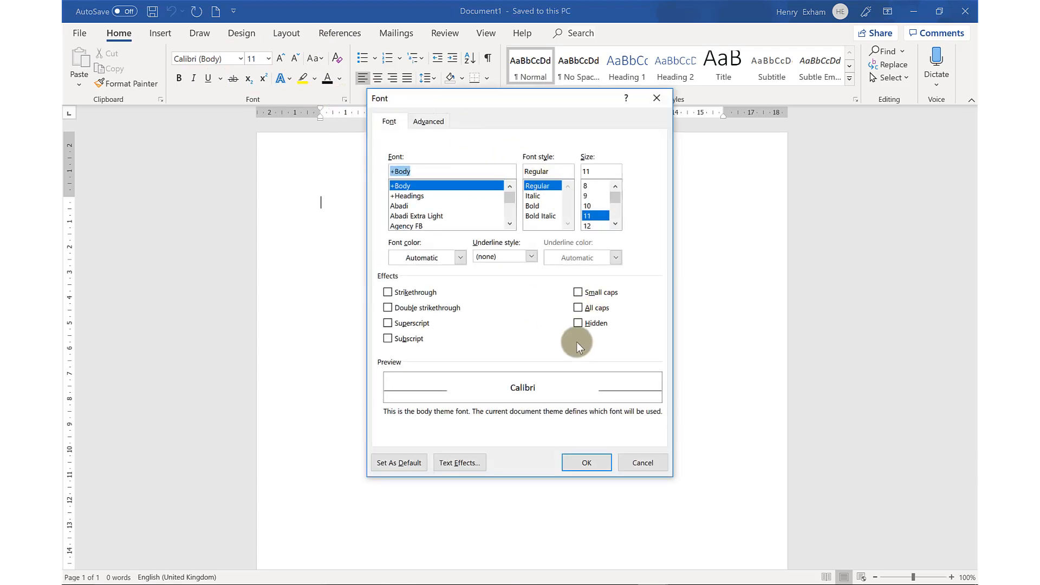
{"action": "left_click", "coordinate": [649, 463]}
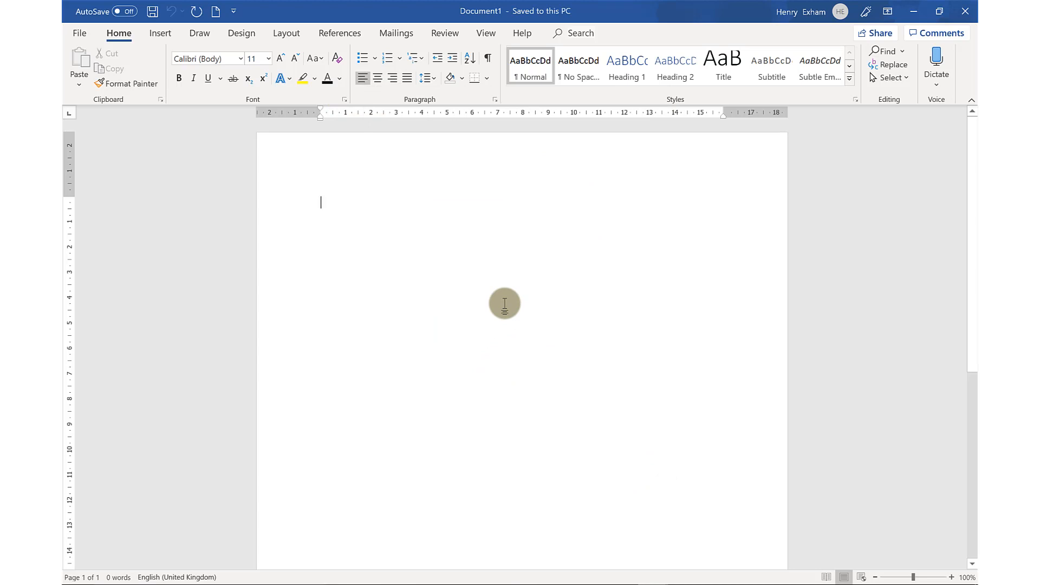
{"action": "left_click", "coordinate": [165, 33]}
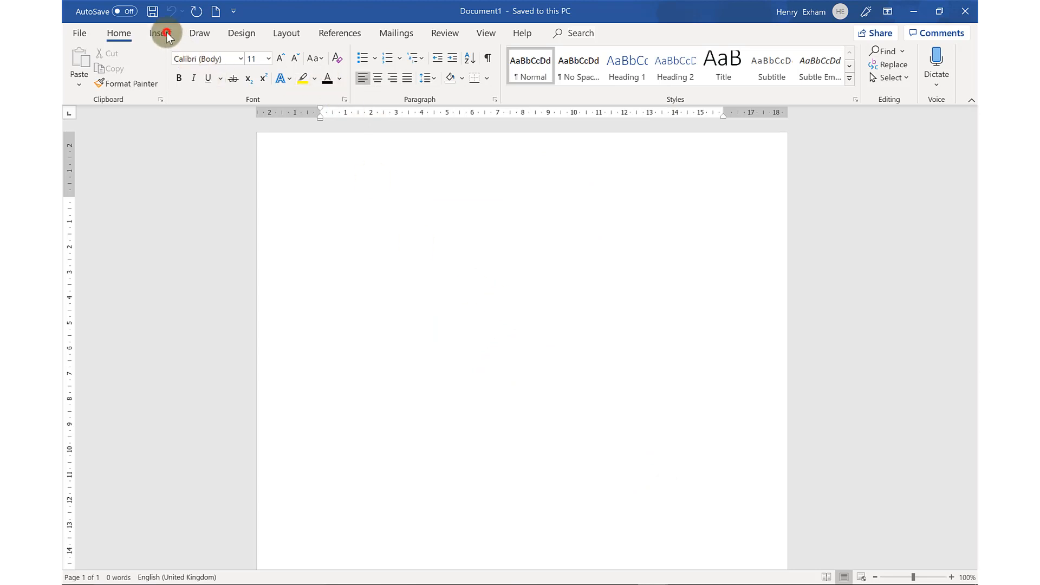
{"action": "left_click", "coordinate": [293, 33]}
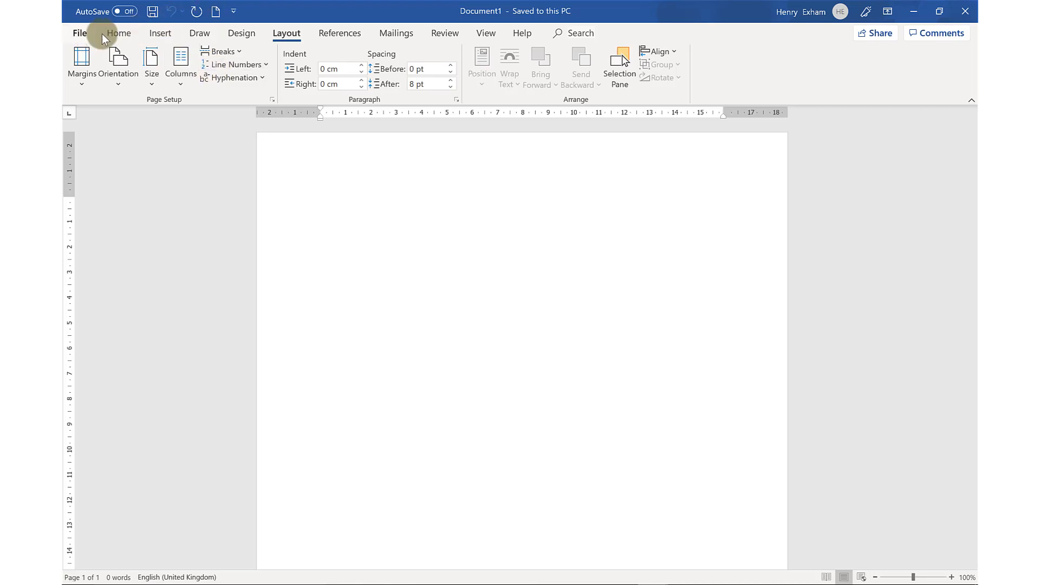
{"action": "left_click", "coordinate": [111, 33]}
{"action": "left_click", "coordinate": [283, 33]}
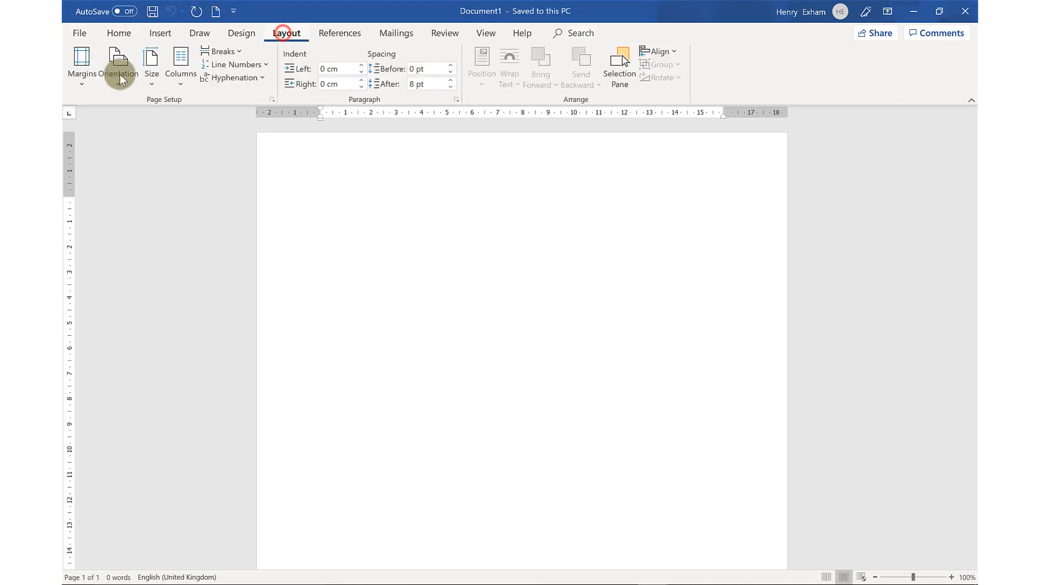
{"action": "left_click", "coordinate": [124, 34]}
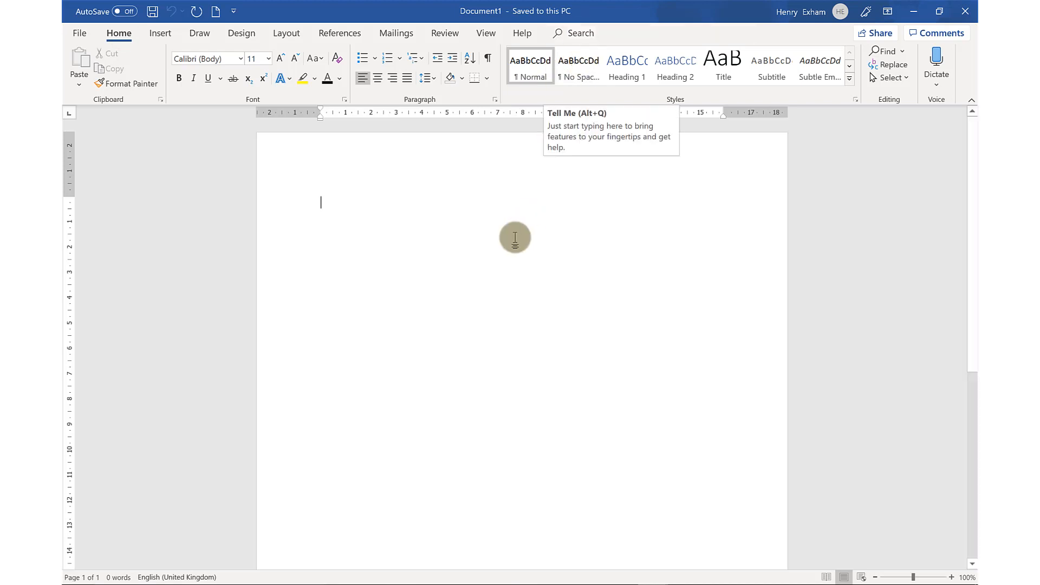
Search the commands for "mar" and view the preset page margins under Adjust Margins
{"action": "left_click", "coordinate": [577, 29]}
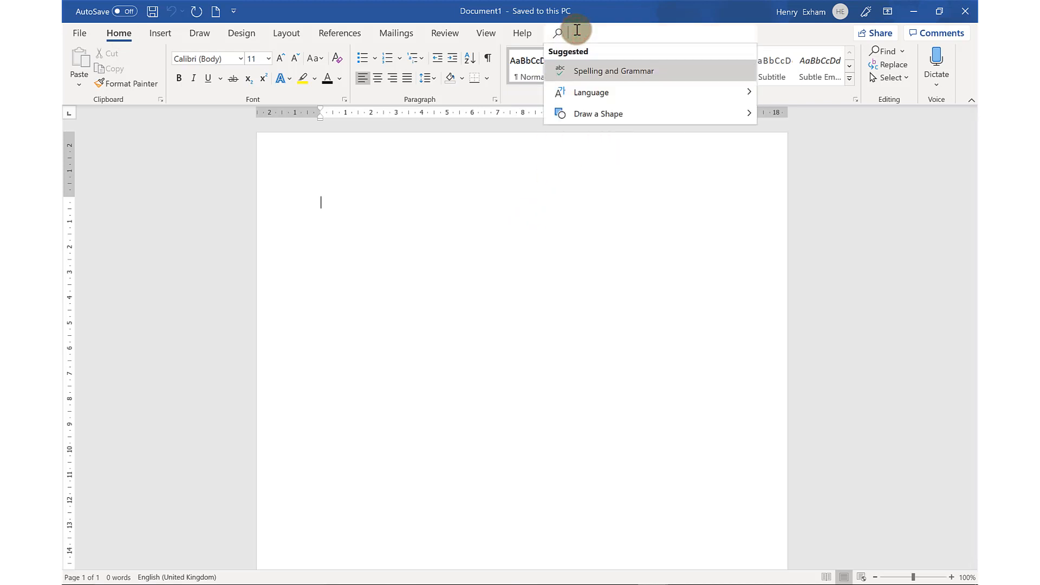
{"action": "type", "text": "ma"}
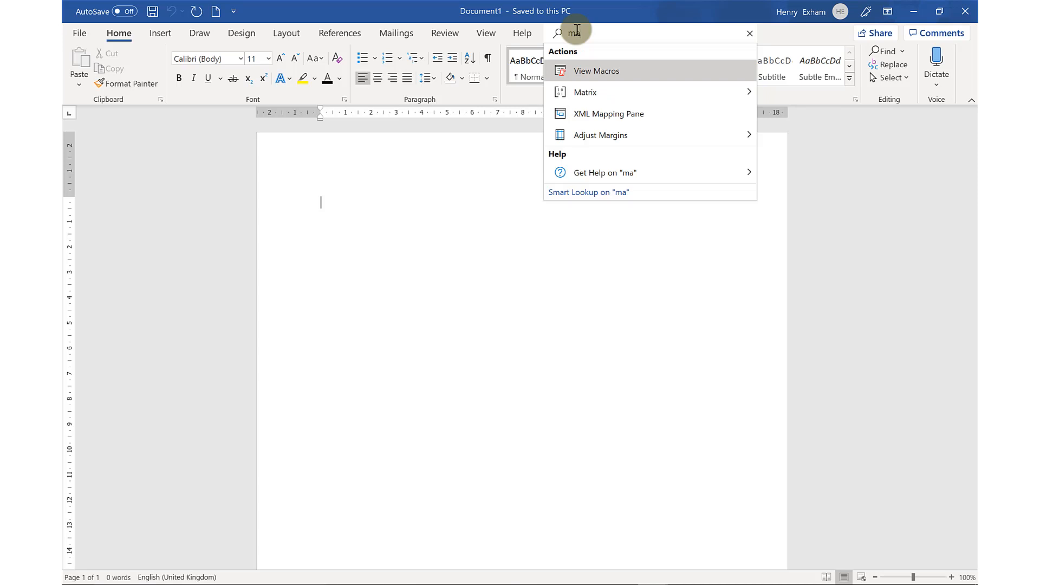
{"action": "type", "text": "r"}
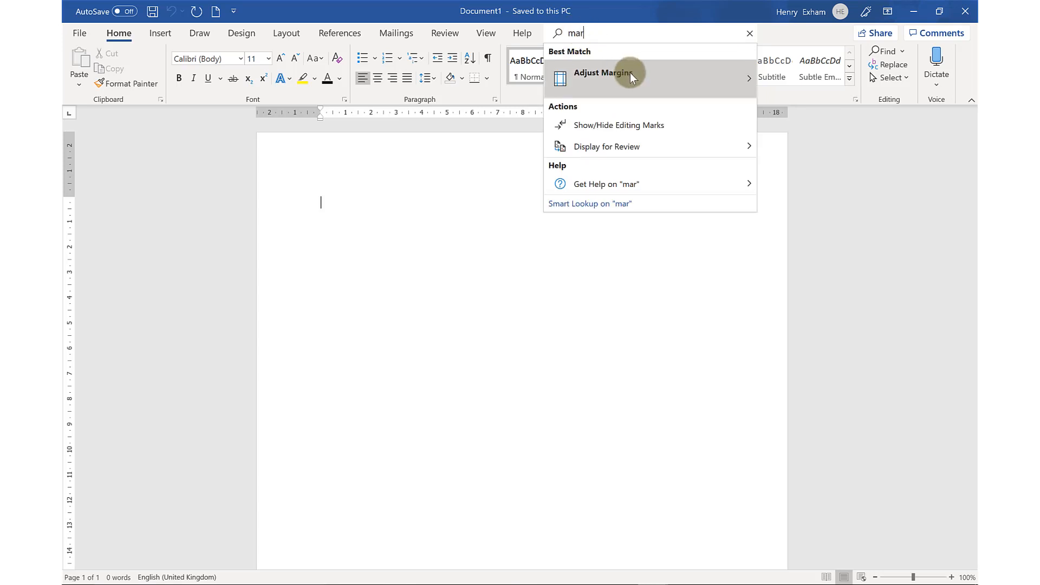
{"action": "mouse_move", "coordinate": [629, 73]}
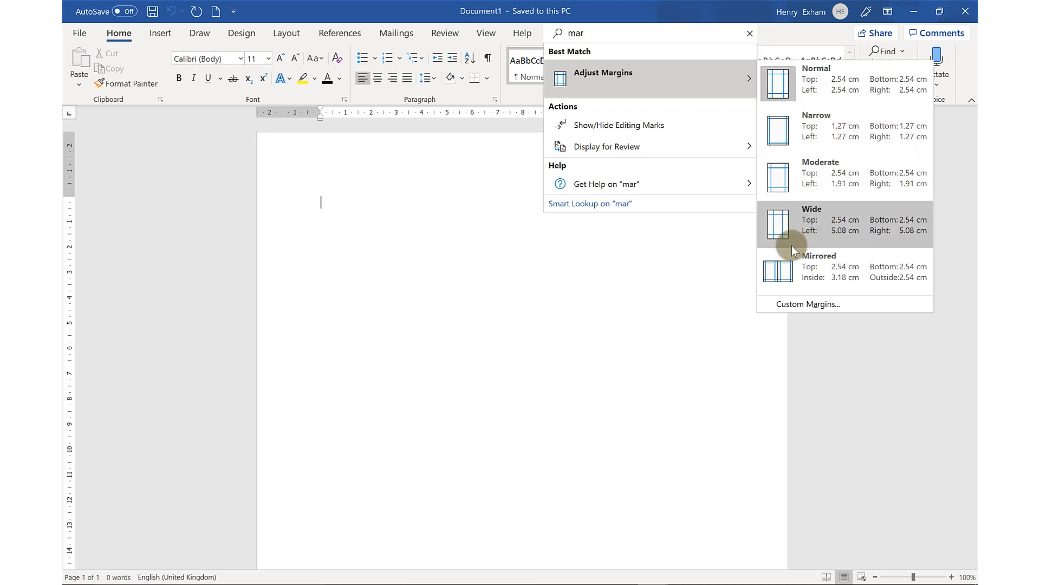
Search the commands for "footr" instead, view the built-in footer designs, and close the search without adding one
{"action": "left_click", "coordinate": [592, 35]}
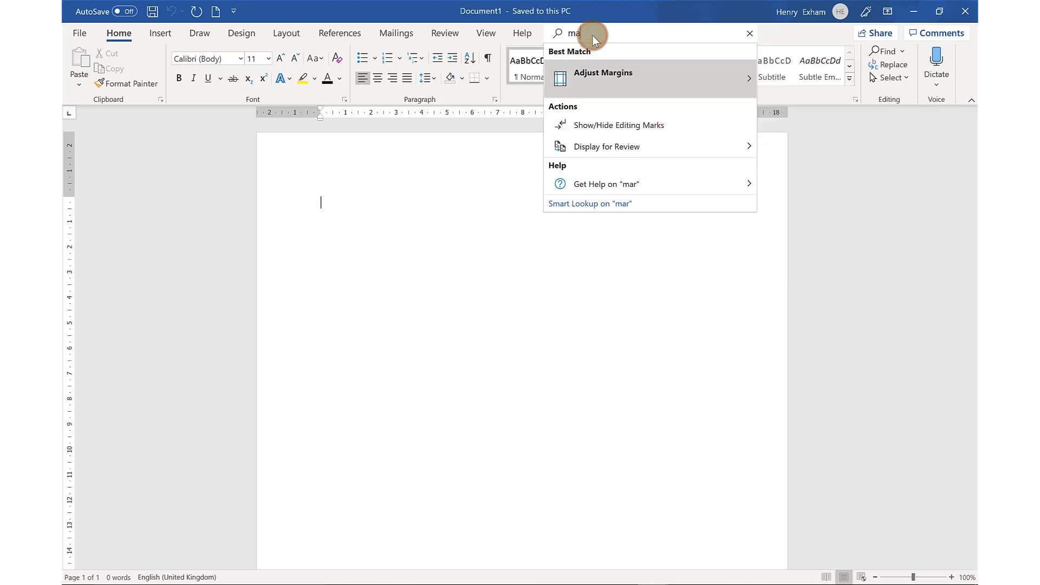
{"action": "key", "text": "BackSpace"}
{"action": "key", "text": "BackSpace"}
{"action": "key", "text": "BackSpace"}
{"action": "type", "text": "f"}
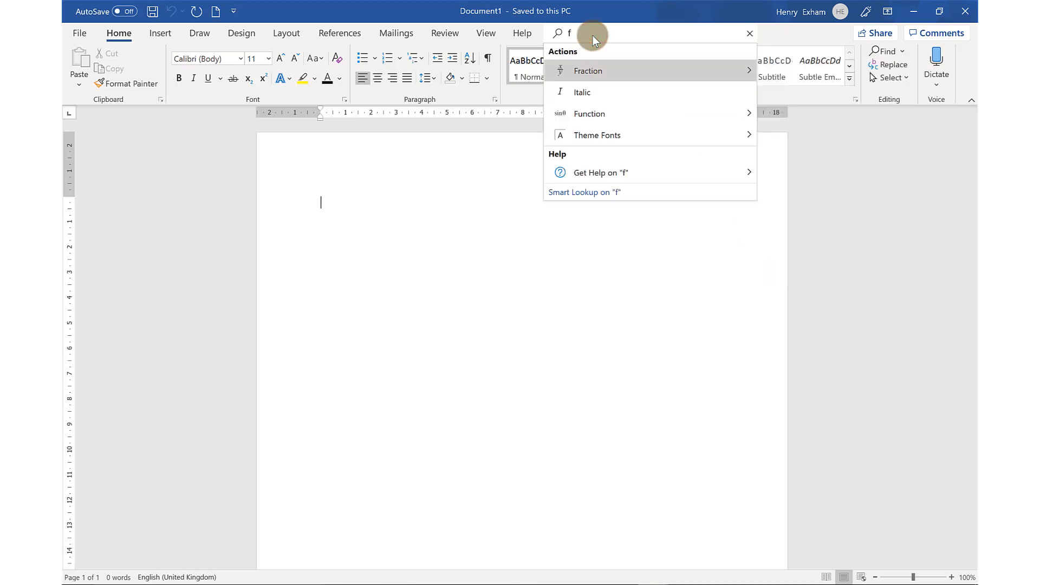
{"action": "key", "text": "BackSpace"}
{"action": "type", "text": "footr"}
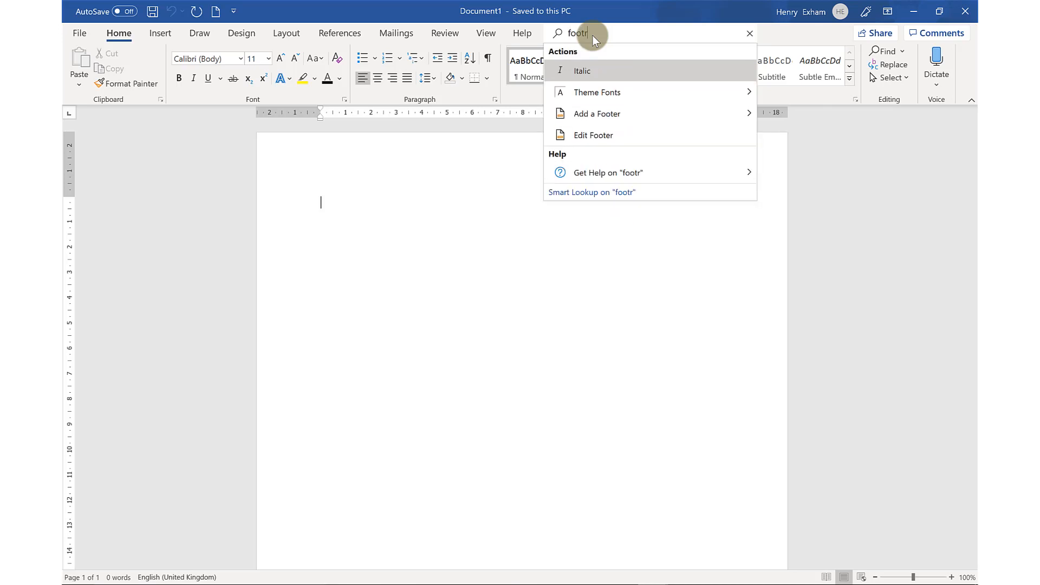
{"action": "mouse_move", "coordinate": [602, 112]}
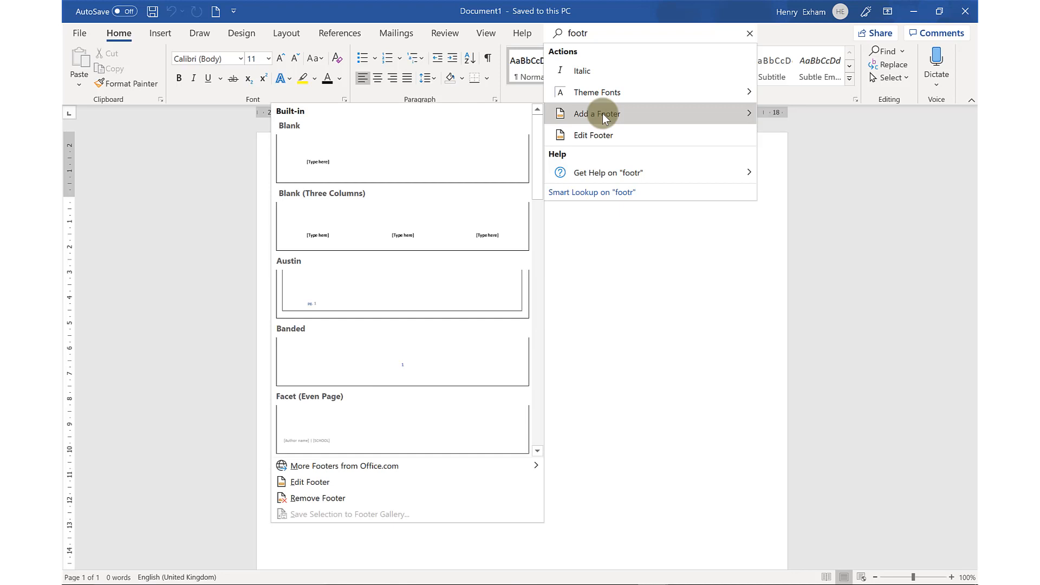
{"action": "left_click", "coordinate": [172, 212]}
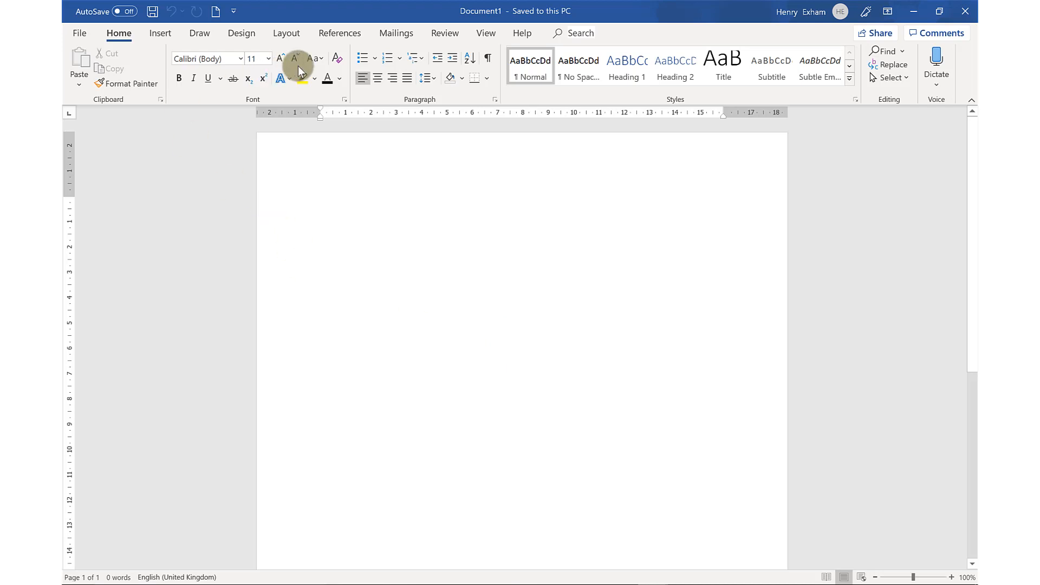
Switch the blank document's page orientation to landscape and back to portrait
{"action": "left_click", "coordinate": [287, 34]}
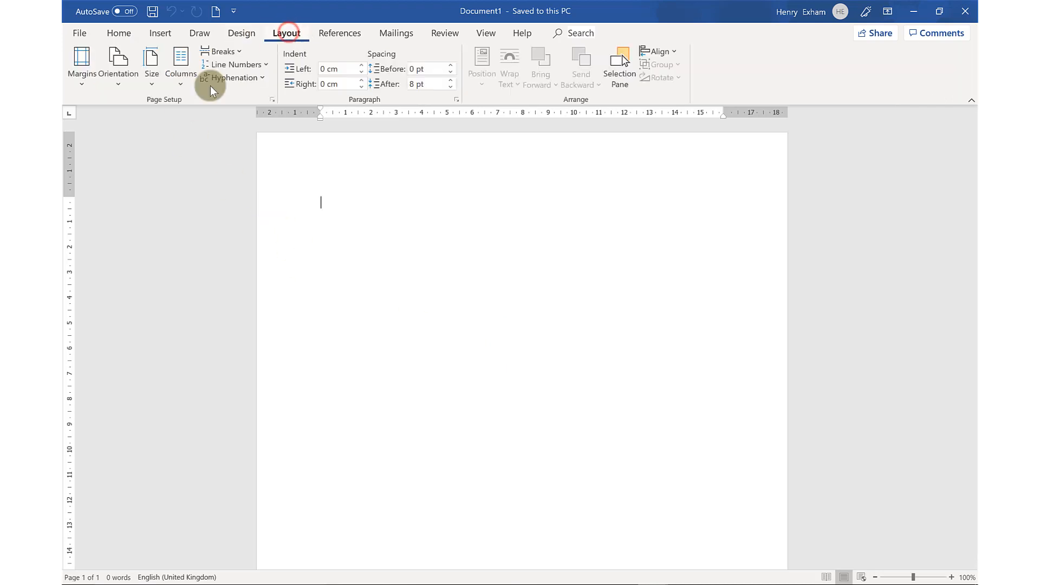
{"action": "left_click", "coordinate": [119, 73]}
{"action": "left_click", "coordinate": [131, 139]}
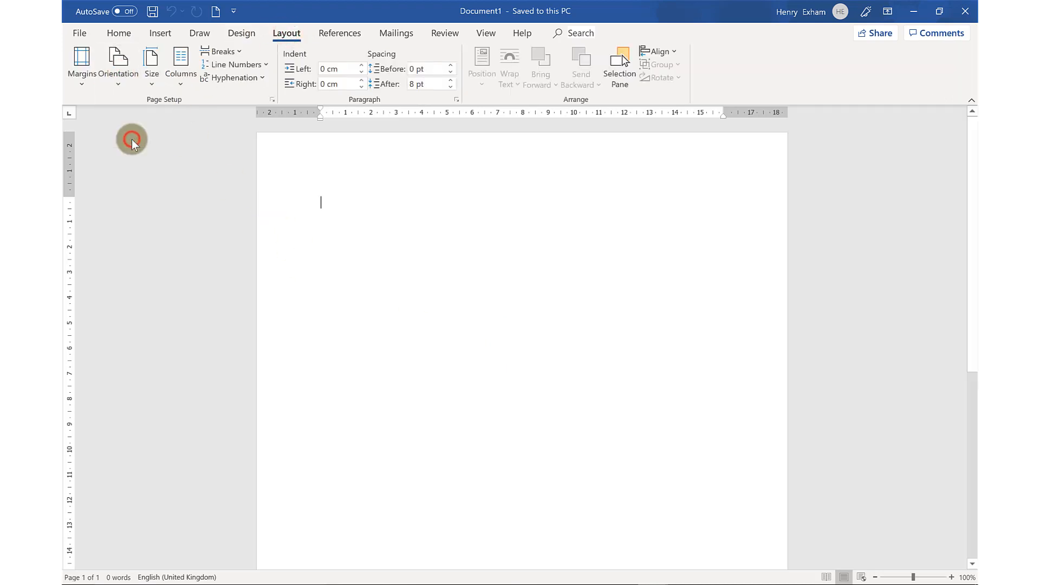
{"action": "left_click", "coordinate": [118, 65]}
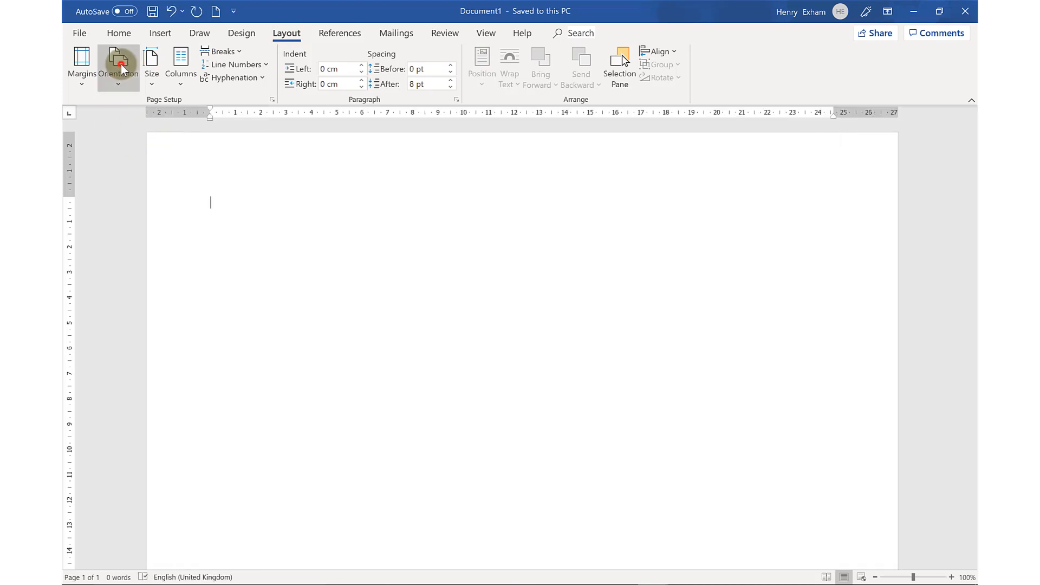
{"action": "left_click", "coordinate": [136, 101]}
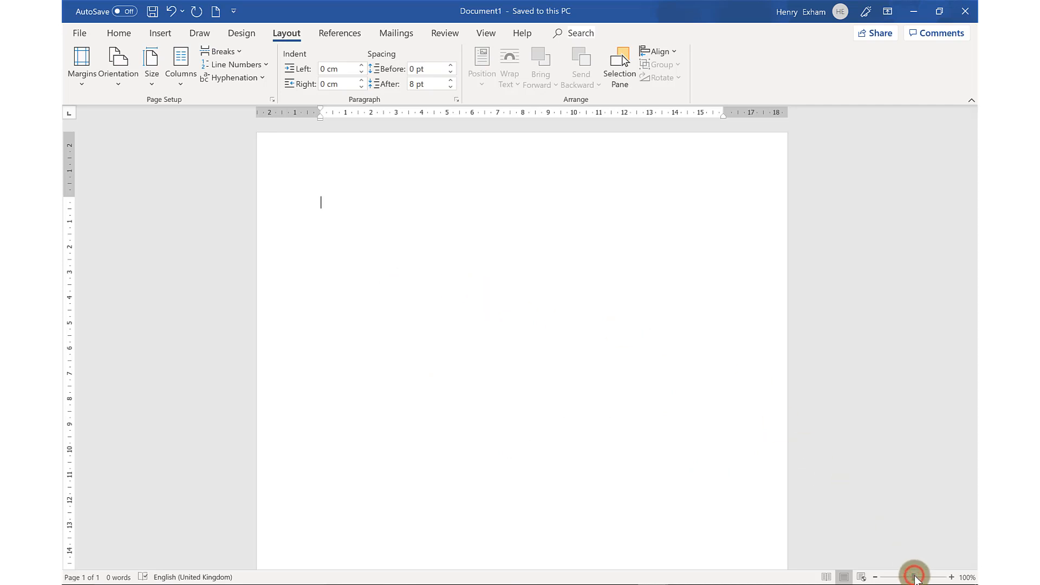
View the blank document's word count statistics and close them
{"action": "mouse_move", "coordinate": [914, 576]}
{"action": "left_mouse_down"}
{"action": "mouse_move", "coordinate": [924, 575]}
{"action": "mouse_move", "coordinate": [889, 577]}
{"action": "mouse_move", "coordinate": [913, 578]}
{"action": "left_mouse_up"}
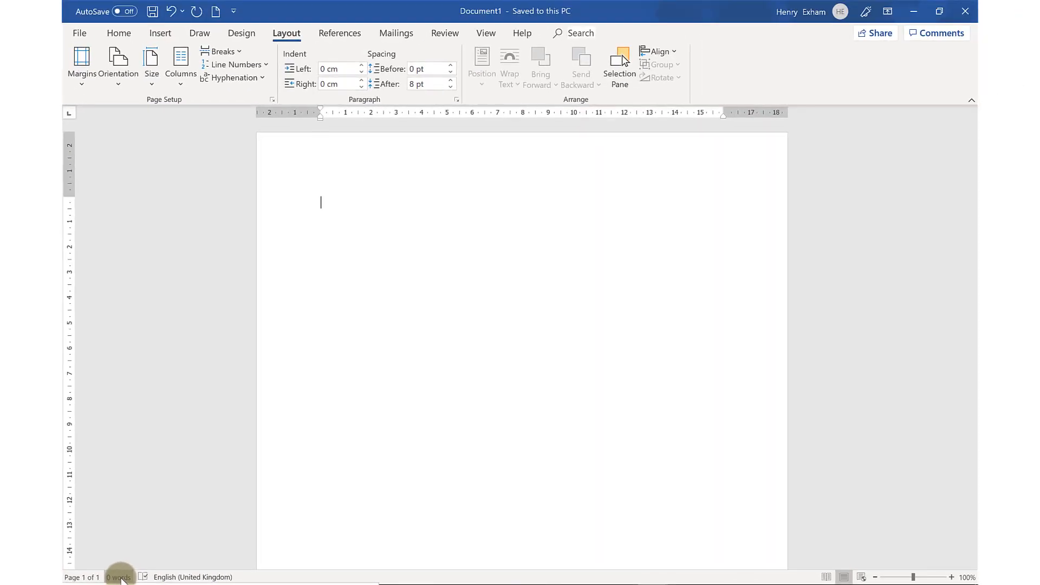
{"action": "left_click", "coordinate": [121, 577]}
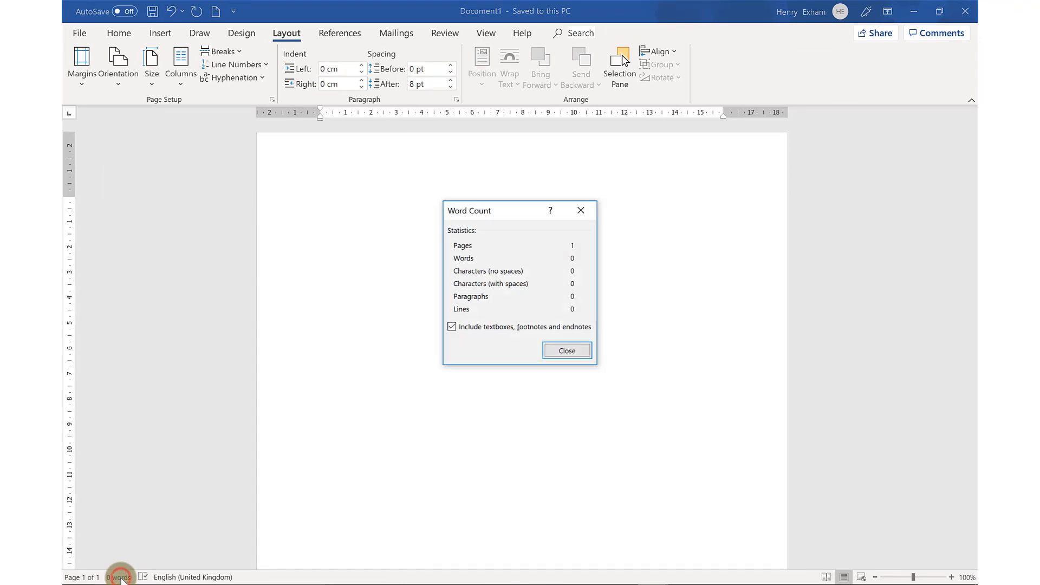
{"action": "left_click", "coordinate": [571, 352]}
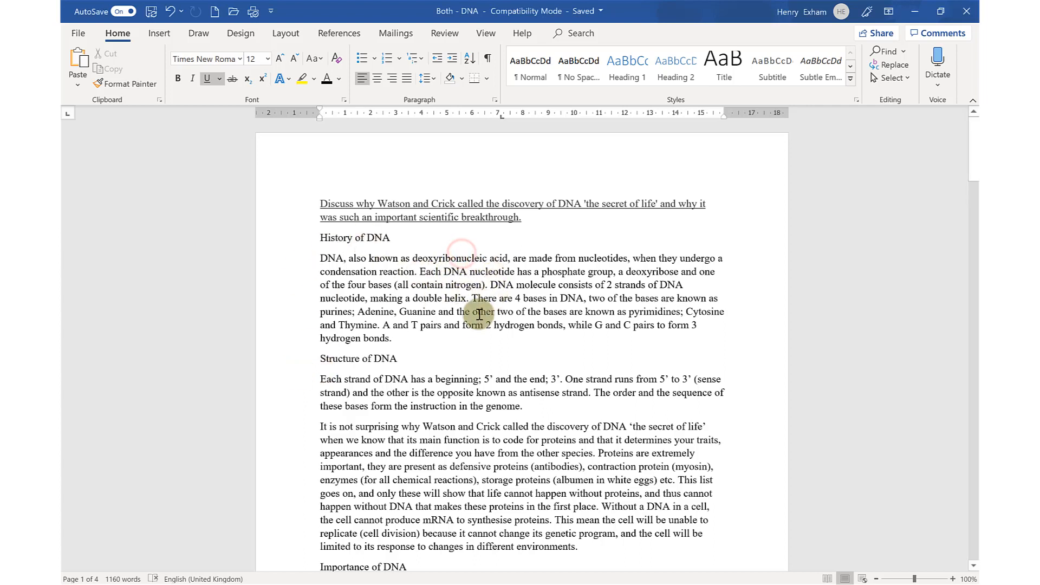
Format the word "deoxyribonucleic" in the History of DNA paragraph as bold, red Calibri (Body) text
{"action": "double_click", "coordinate": [473, 259]}
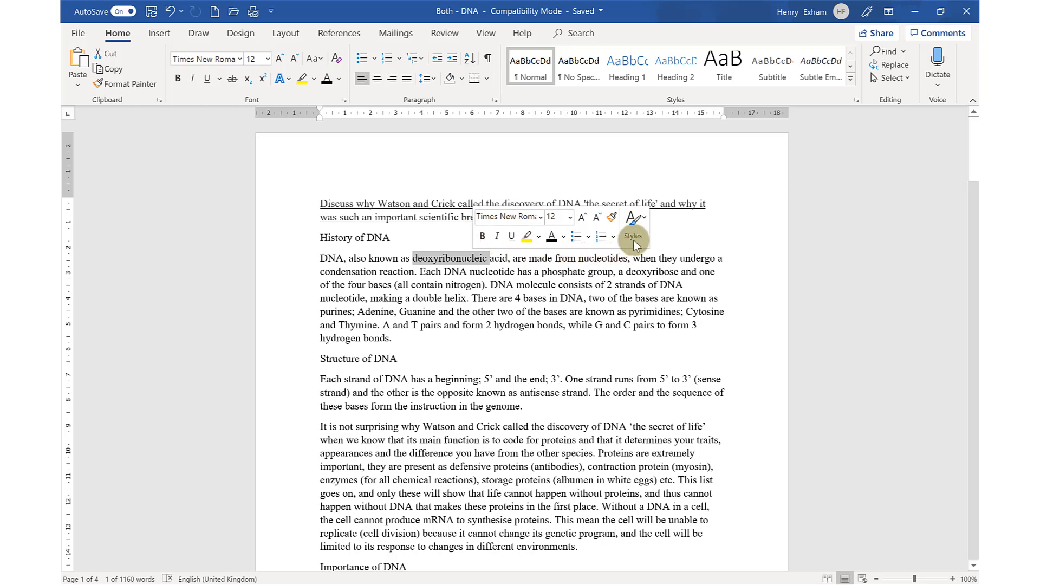
{"action": "left_click", "coordinate": [542, 218]}
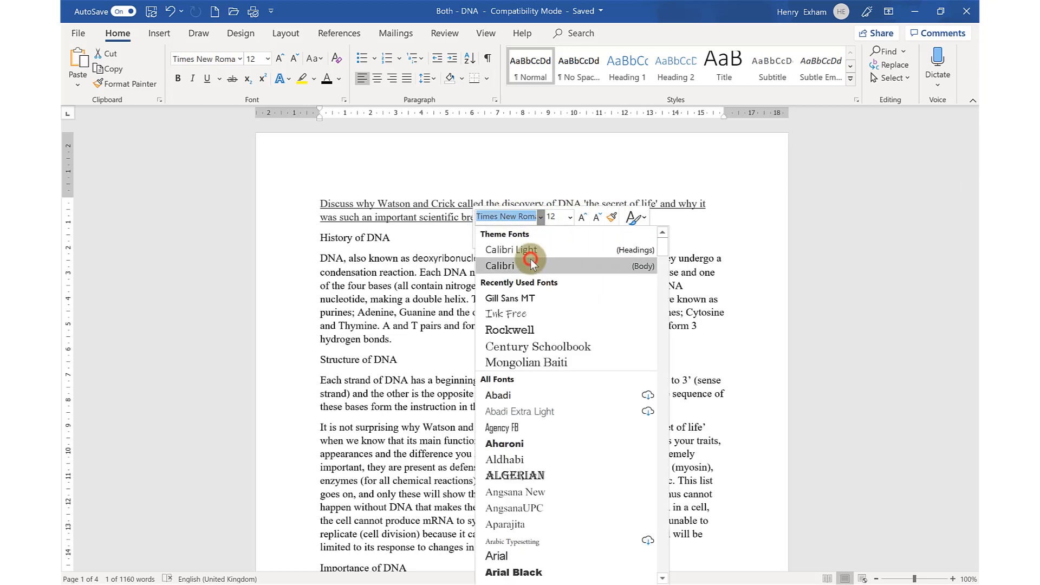
{"action": "left_click", "coordinate": [531, 264]}
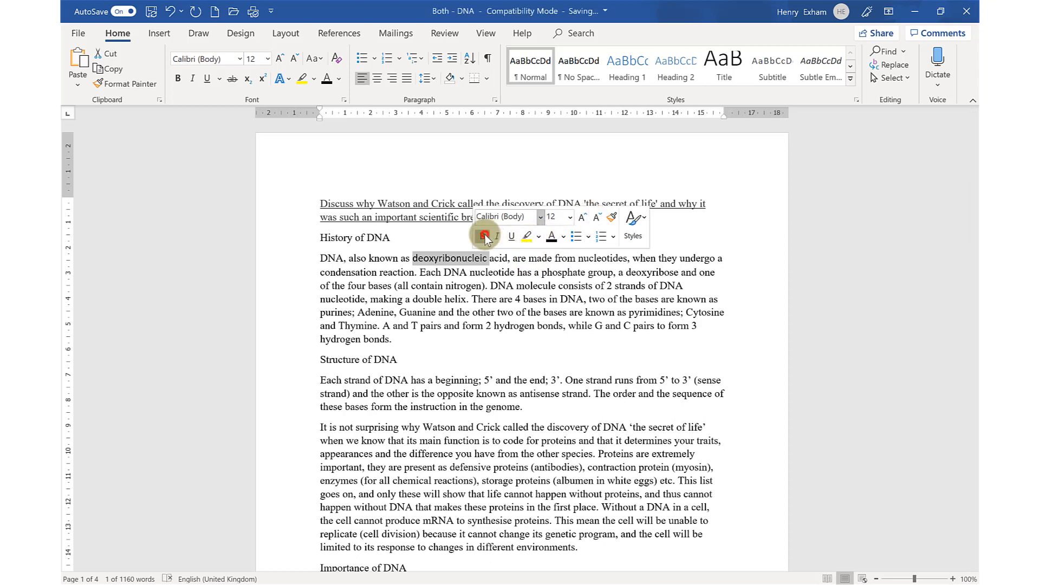
{"action": "left_click", "coordinate": [484, 236]}
{"action": "left_click", "coordinate": [561, 237]}
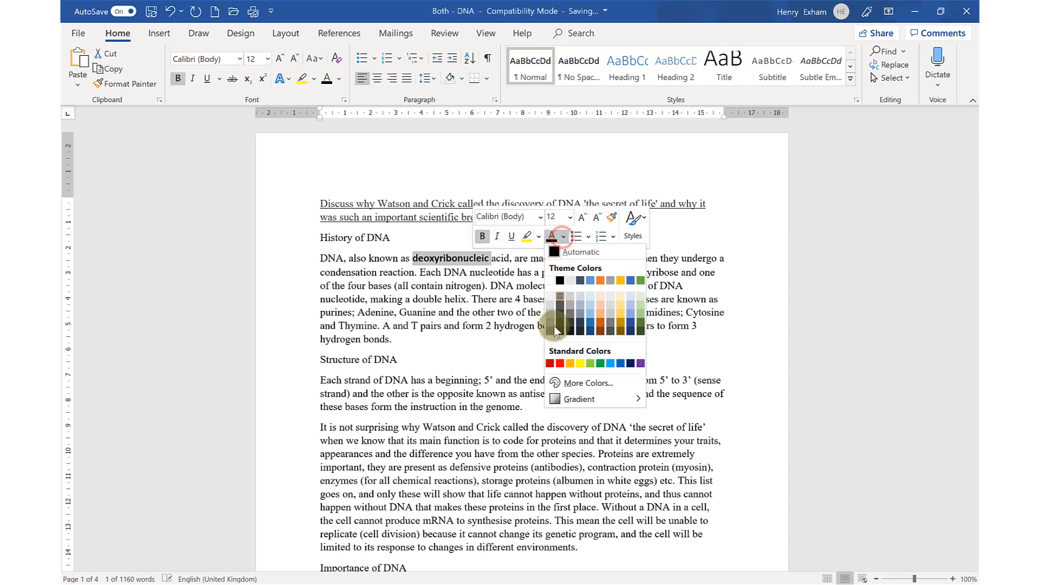
{"action": "left_click", "coordinate": [559, 360]}
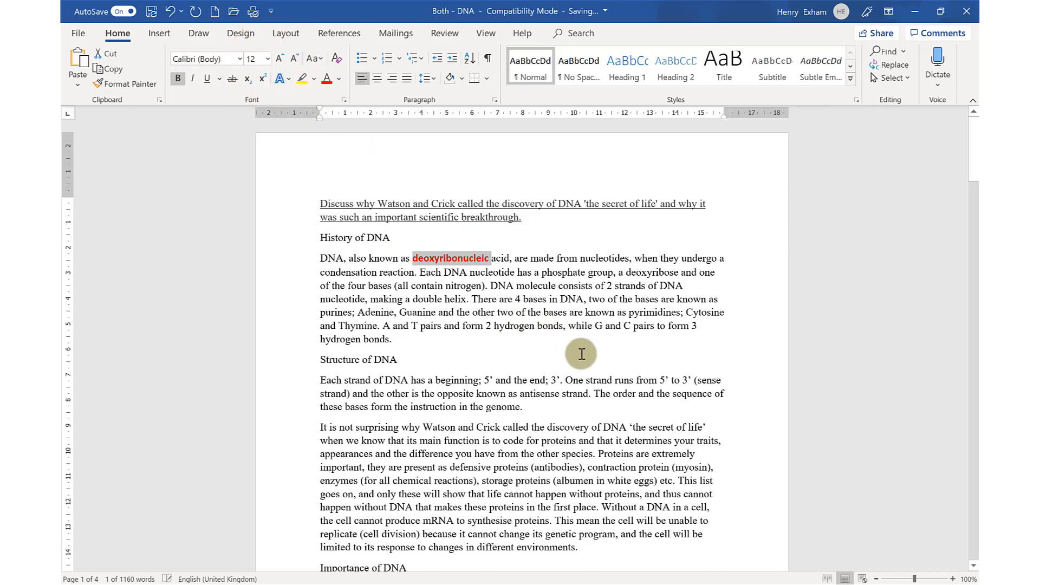
Select the paragraph under History of DNA, view the styles available for it, and close them without applying one
{"action": "double_click", "coordinate": [561, 425]}
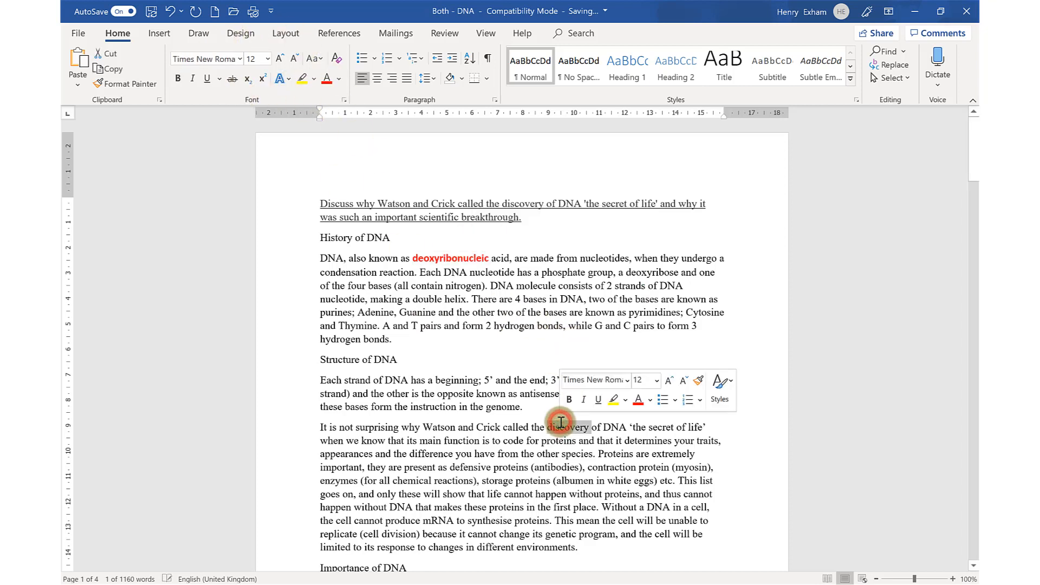
{"action": "left_click", "coordinate": [443, 272]}
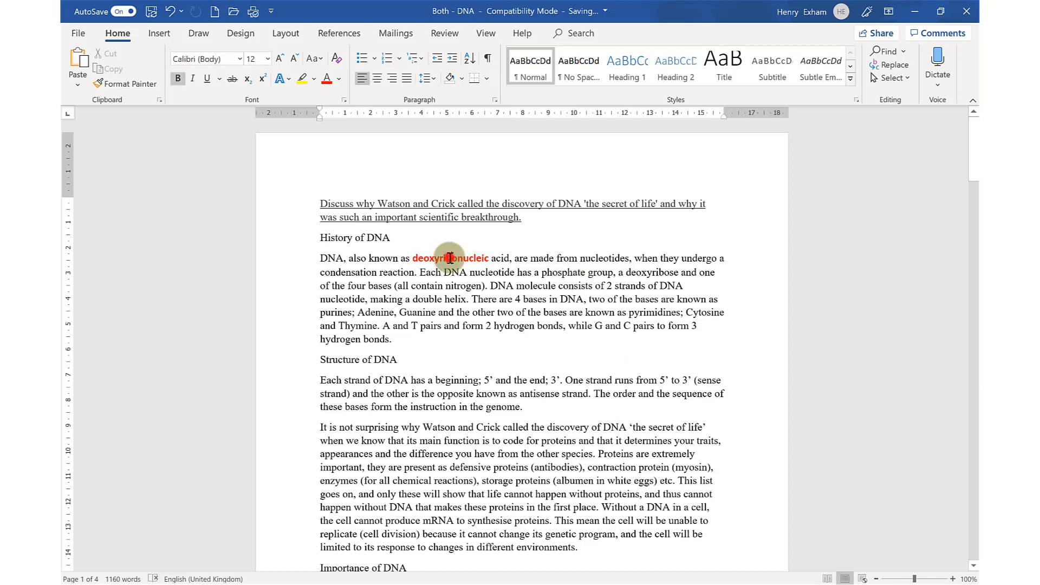
{"action": "triple_click", "coordinate": [449, 258]}
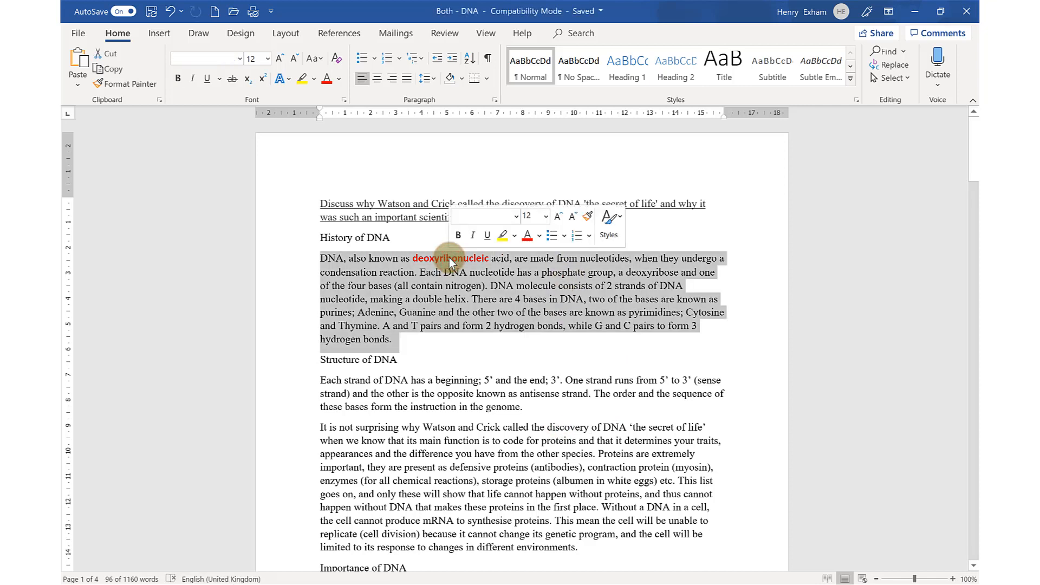
{"action": "left_click", "coordinate": [610, 219]}
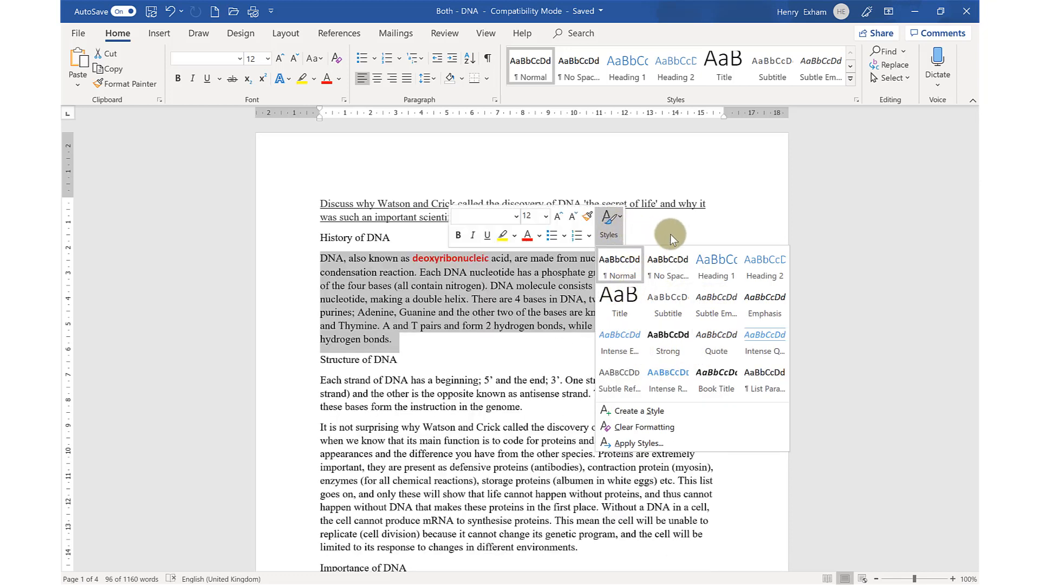
{"action": "left_click", "coordinate": [669, 234]}
Add a bulleted list with the items "One", "Two" and "Three" on new lines after the History of DNA paragraph
{"action": "left_click", "coordinate": [566, 326]}
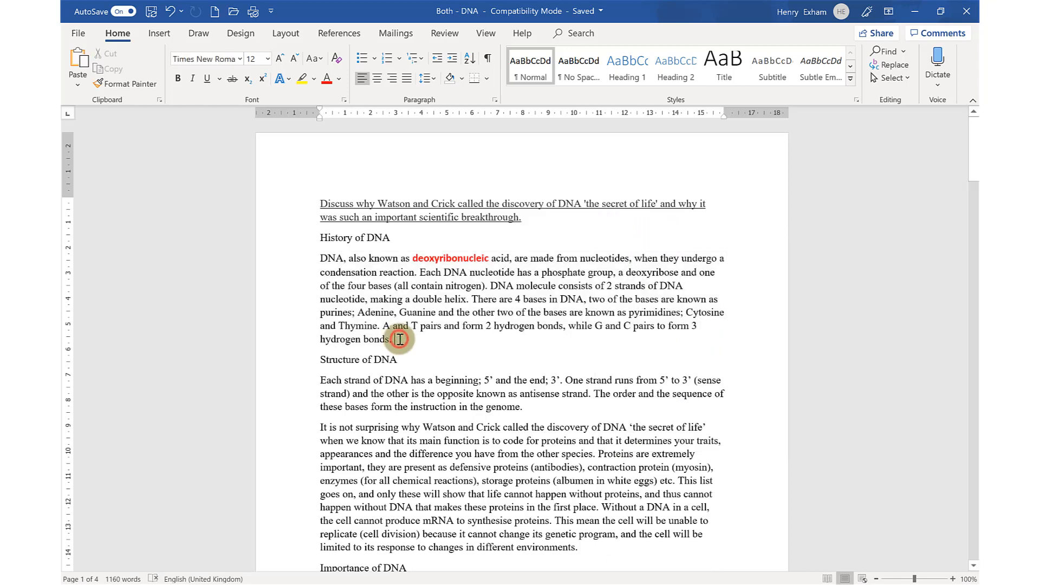
{"action": "key", "text": "Return"}
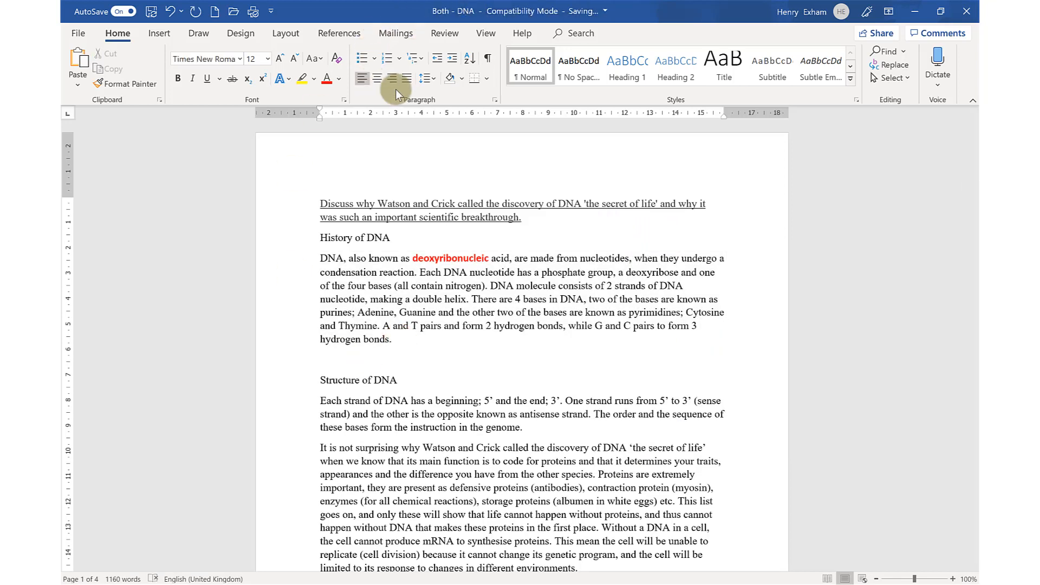
{"action": "left_click", "coordinate": [362, 61]}
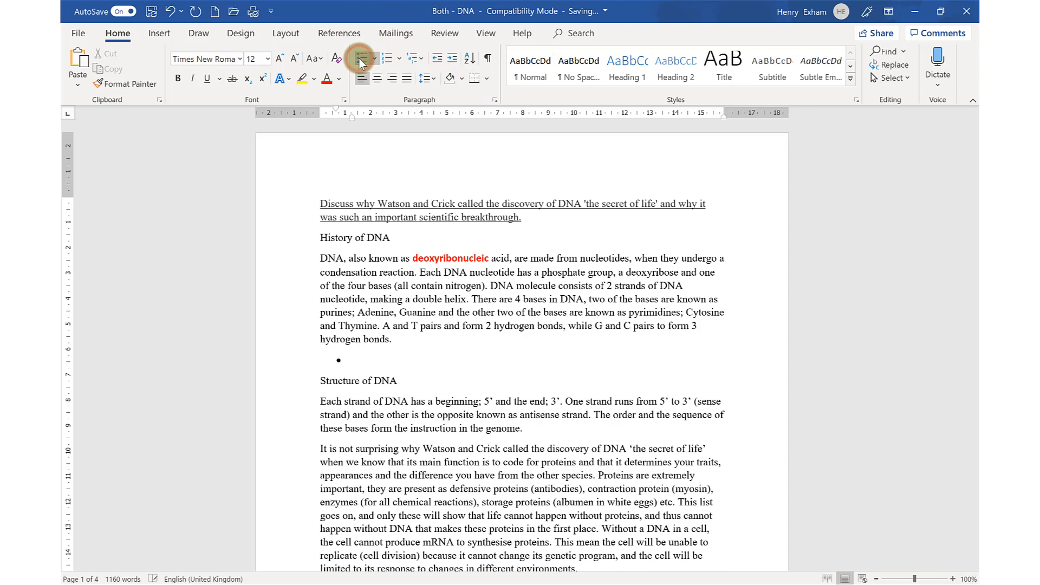
{"action": "type", "text": "One"}
{"action": "key", "text": "Return"}
{"action": "type", "text": "To"}
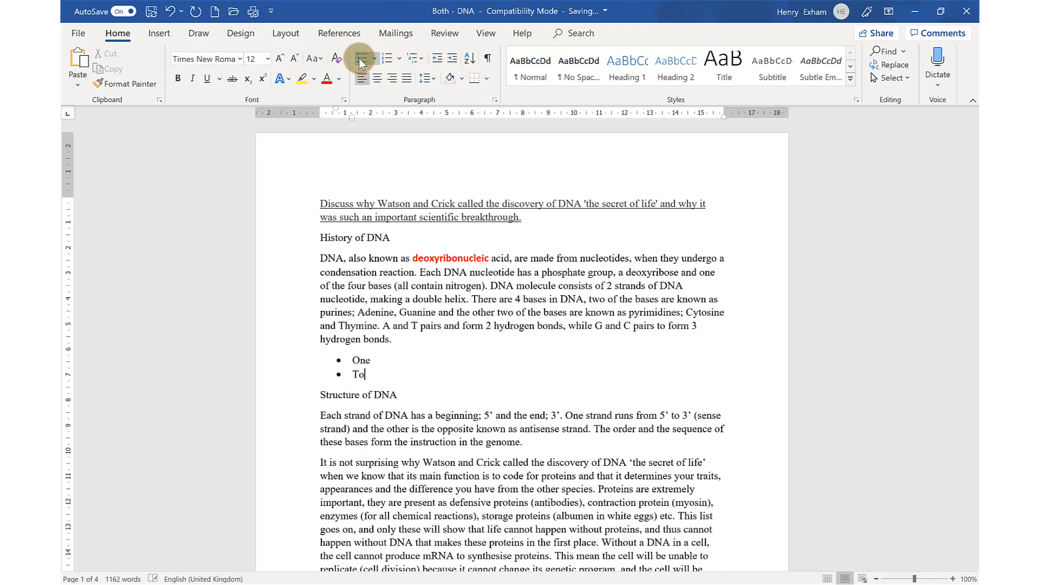
{"action": "type", "text": "o"}
{"action": "key", "text": "Return"}
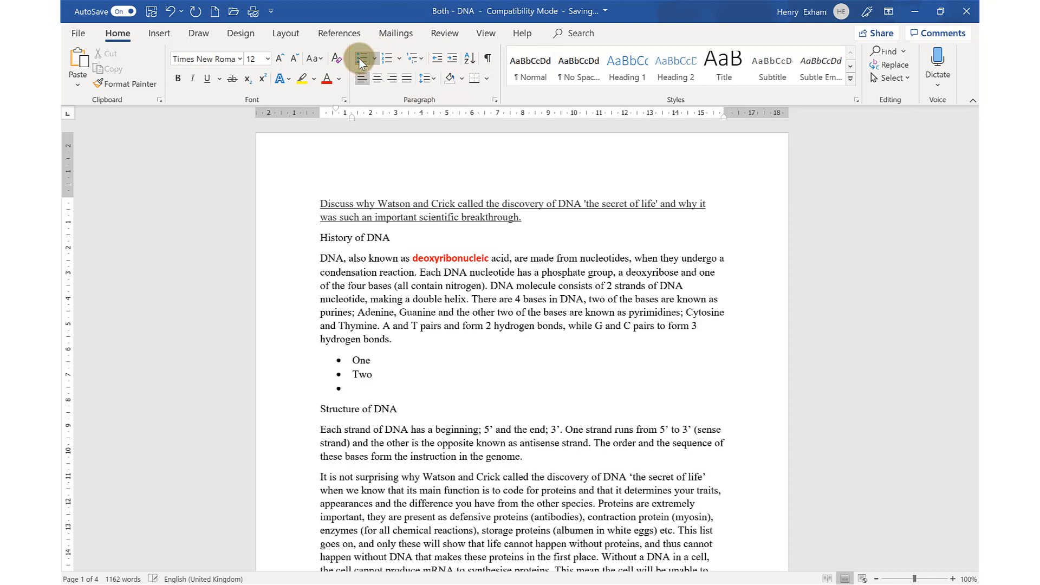
{"action": "type", "text": "Three"}
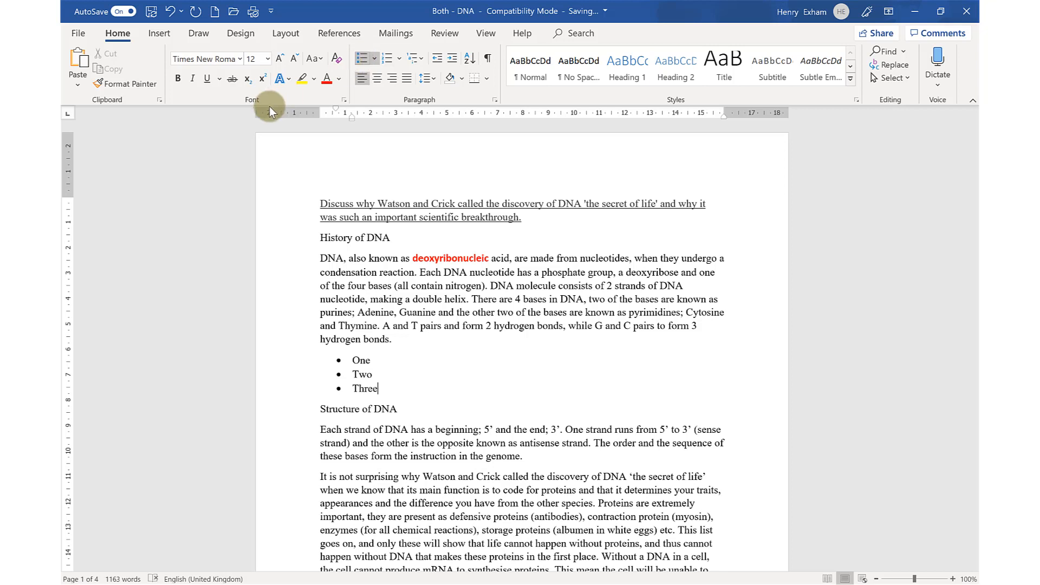
Indent the bullet "Two" to a sub-level and return it to the main level, twice
{"action": "double_click", "coordinate": [378, 379]}
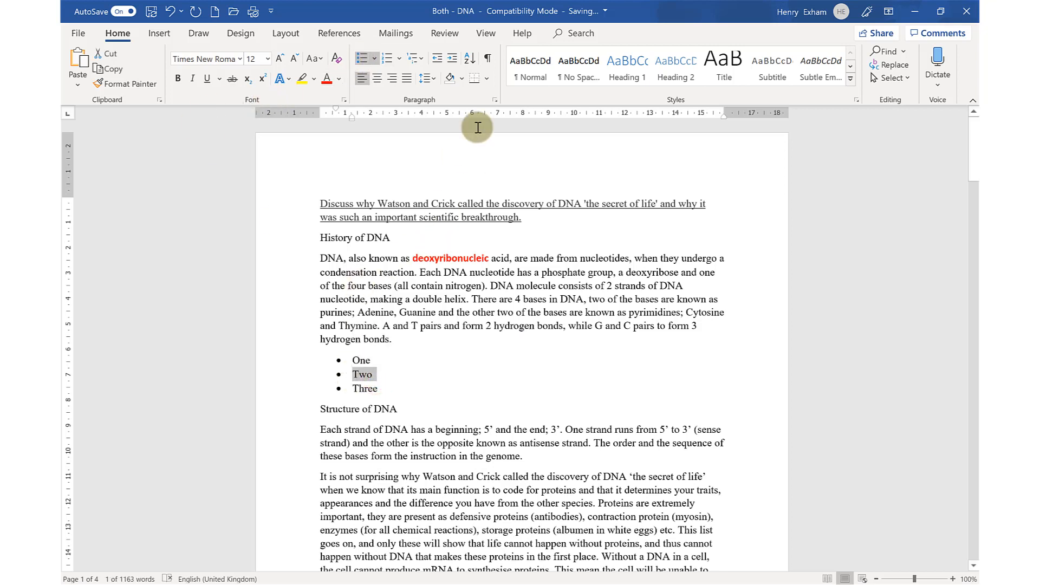
{"action": "left_click", "coordinate": [449, 62]}
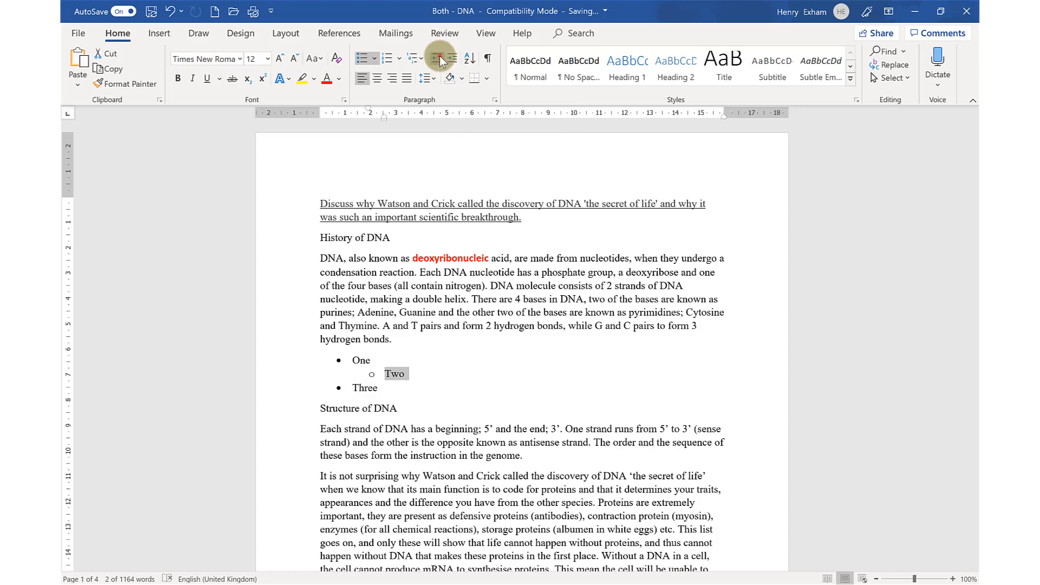
{"action": "left_click", "coordinate": [439, 58]}
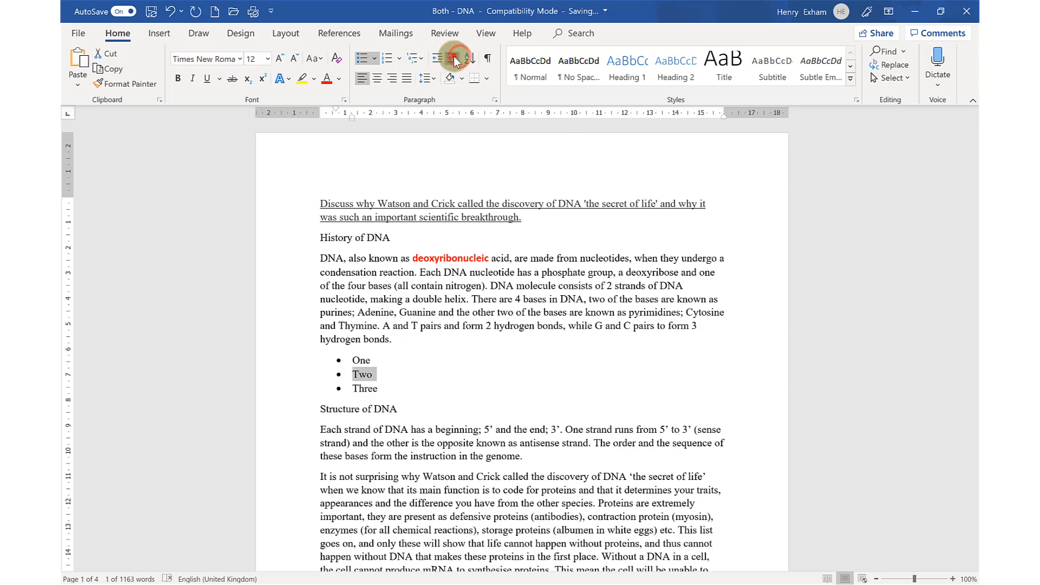
{"action": "left_click", "coordinate": [454, 57]}
{"action": "left_click", "coordinate": [436, 58]}
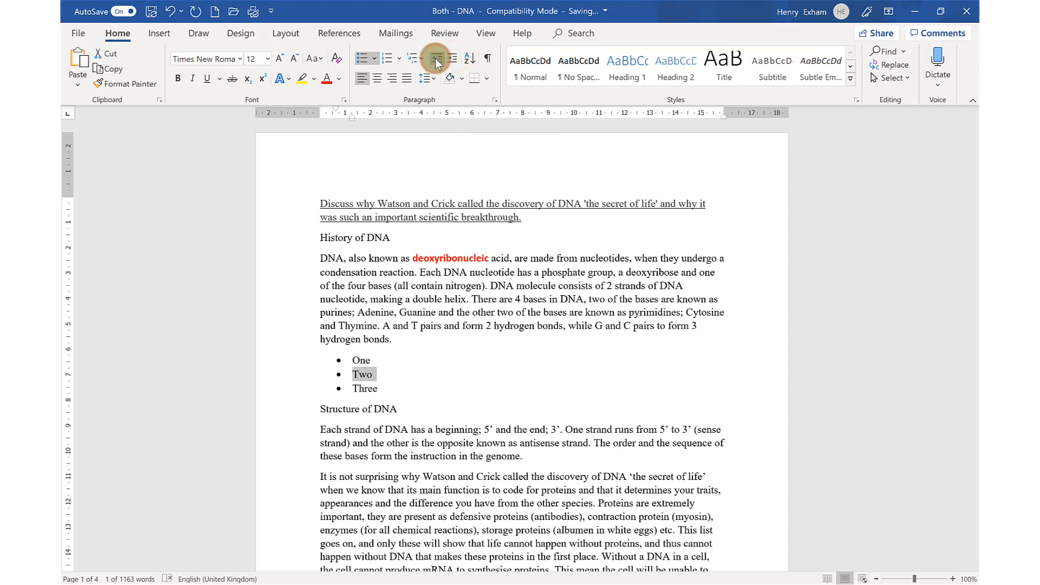
Convert the bullets One, Two and Three to a 1., 2., 3. numbered list and view the other number formats
{"action": "left_click", "coordinate": [384, 386]}
{"action": "left_click_drag", "start_coordinate": [362, 370], "coordinate": [352, 360]}
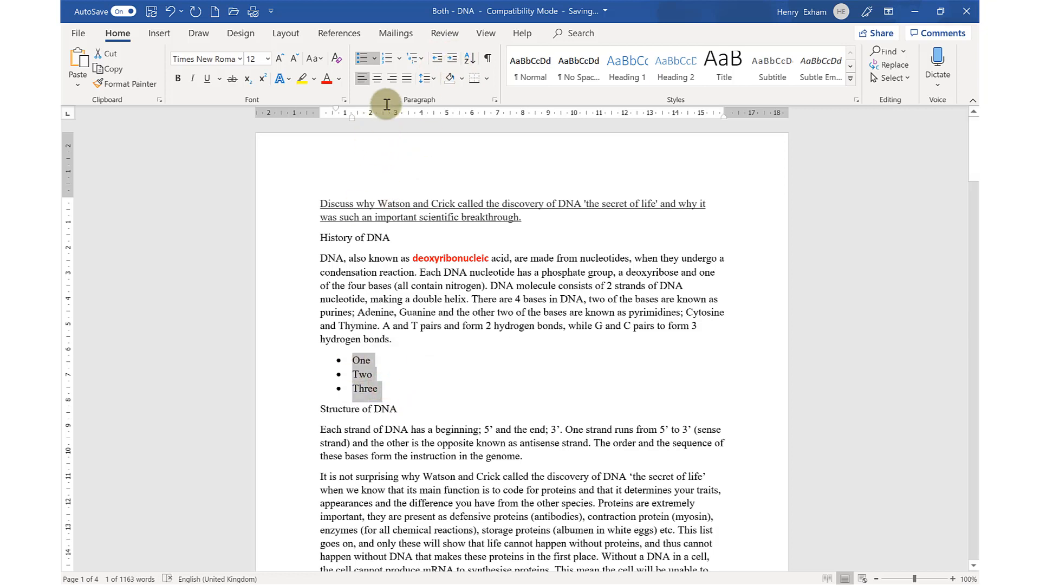
{"action": "left_click", "coordinate": [387, 58]}
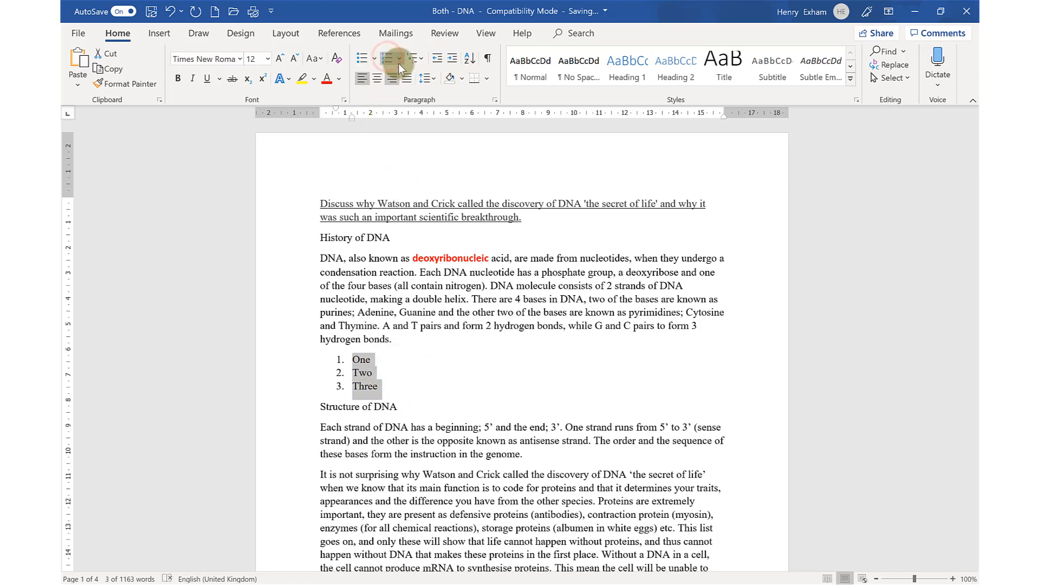
{"action": "left_click", "coordinate": [399, 59]}
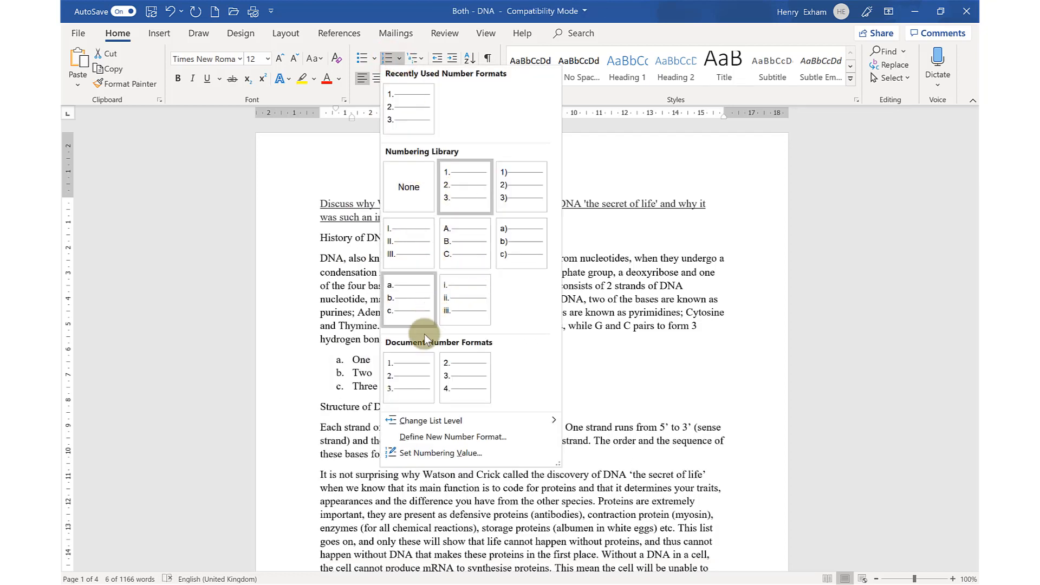
{"action": "left_click", "coordinate": [423, 364]}
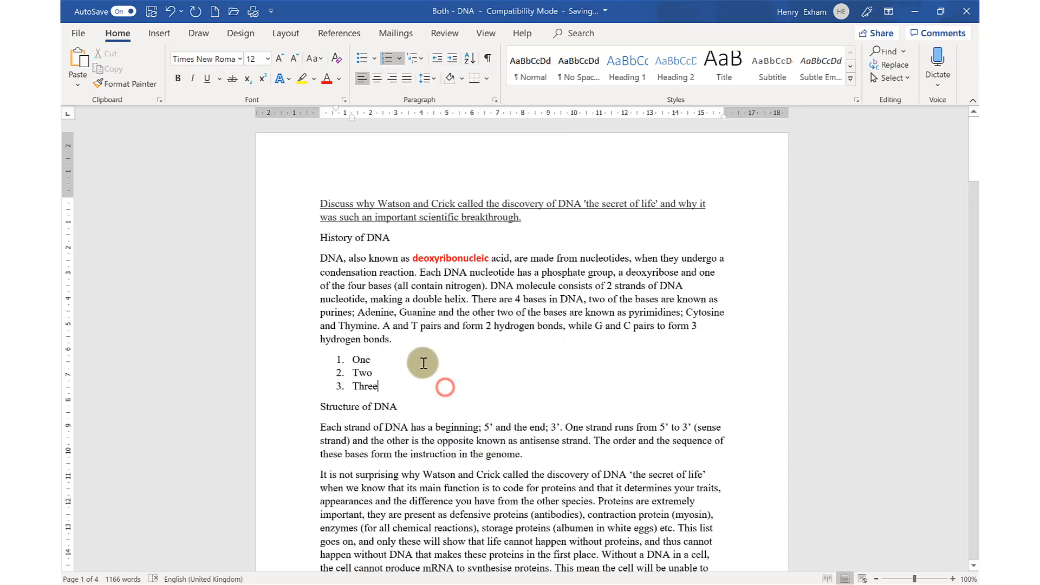
Undo the list's numbering and the latest indent changes of "Two", trying Redo once as well
{"action": "left_click", "coordinate": [172, 10]}
{"action": "left_click", "coordinate": [172, 11]}
{"action": "left_click", "coordinate": [172, 10]}
{"action": "left_click", "coordinate": [172, 11]}
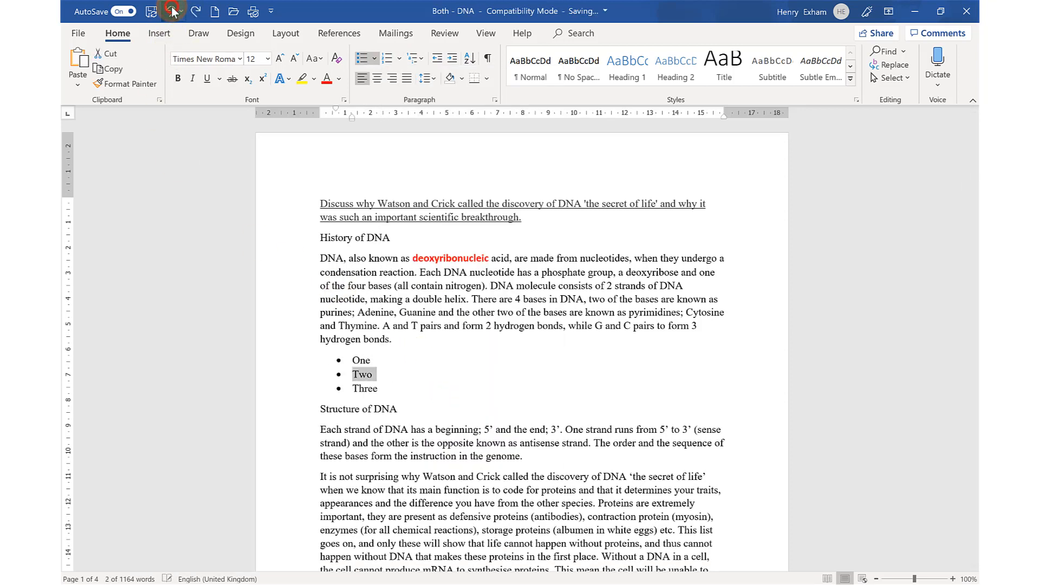
{"action": "left_click", "coordinate": [172, 11]}
{"action": "left_click", "coordinate": [197, 11]}
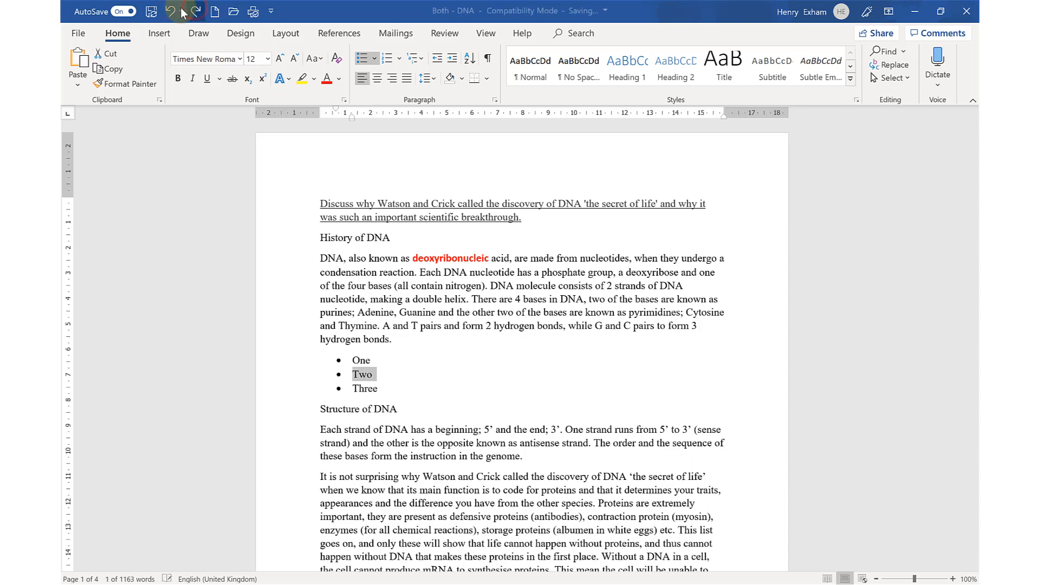
Undo the remaining indent changes, the three list items and the new line after the History of DNA paragraph
{"action": "left_click", "coordinate": [173, 12]}
{"action": "left_click", "coordinate": [173, 11]}
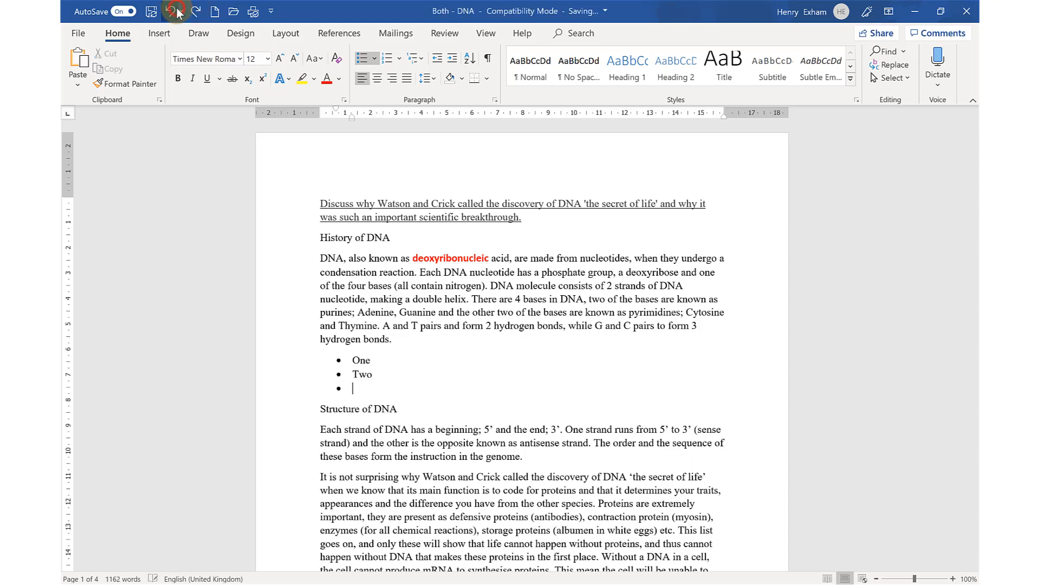
{"action": "left_click", "coordinate": [173, 11]}
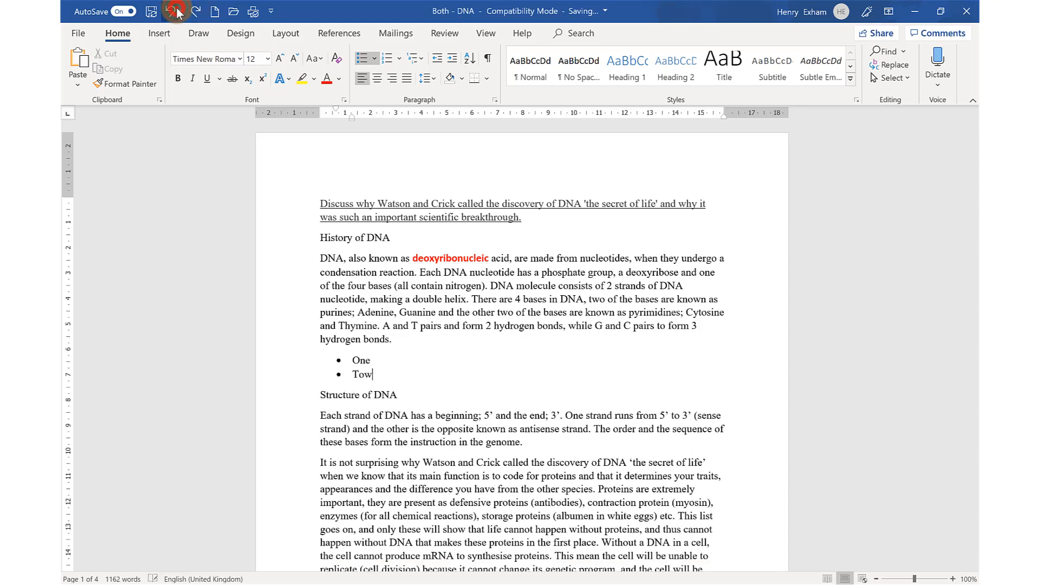
{"action": "left_click", "coordinate": [173, 11]}
{"action": "left_click", "coordinate": [173, 11]}
{"action": "left_click", "coordinate": [173, 11]}
{"action": "left_click", "coordinate": [173, 11]}
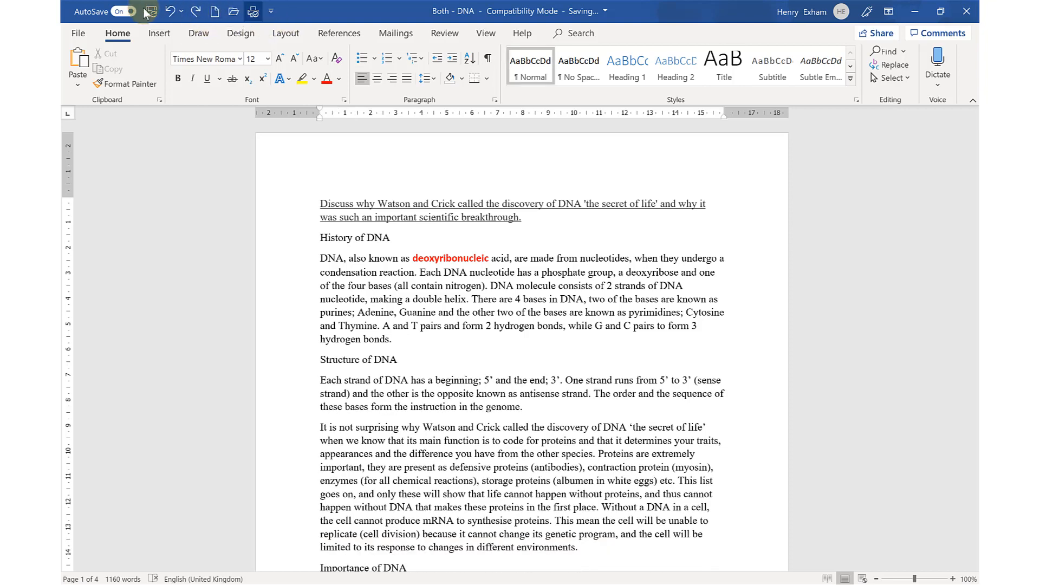
{"action": "left_click", "coordinate": [196, 11]}
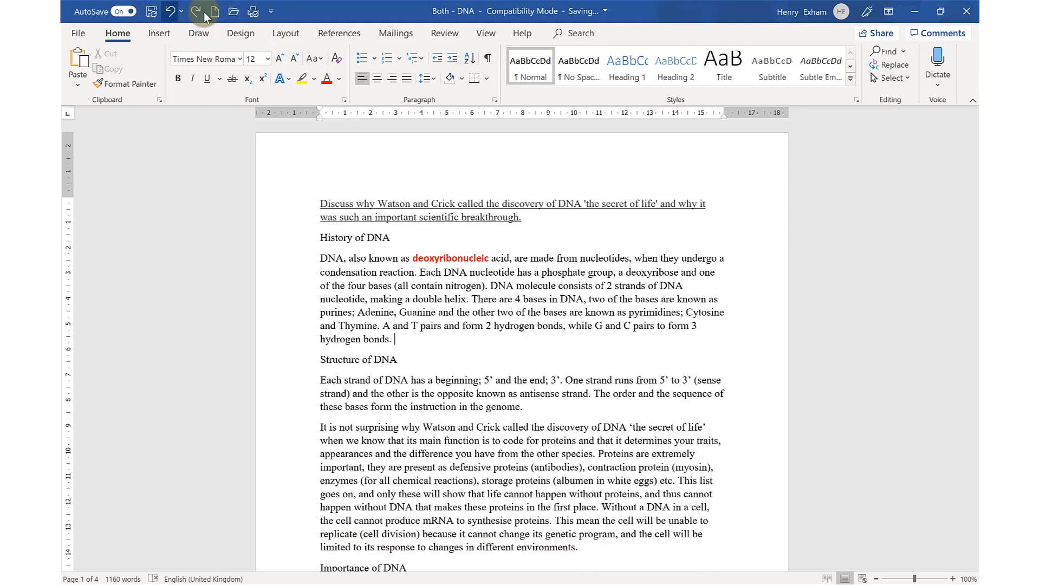
Add the Email command to the Quick Access Toolbar
{"action": "left_click", "coordinate": [271, 13]}
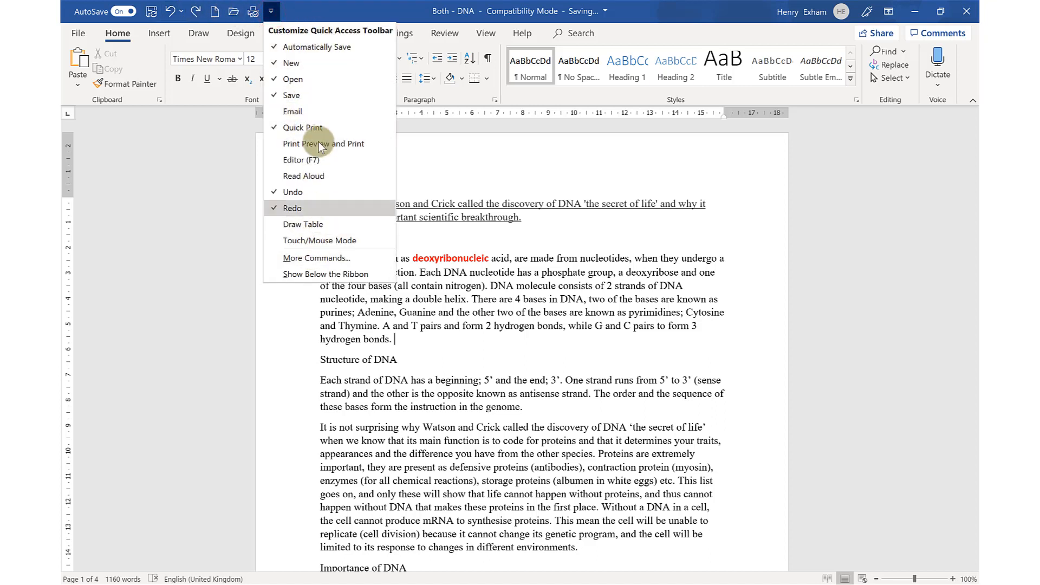
{"action": "left_click", "coordinate": [313, 110]}
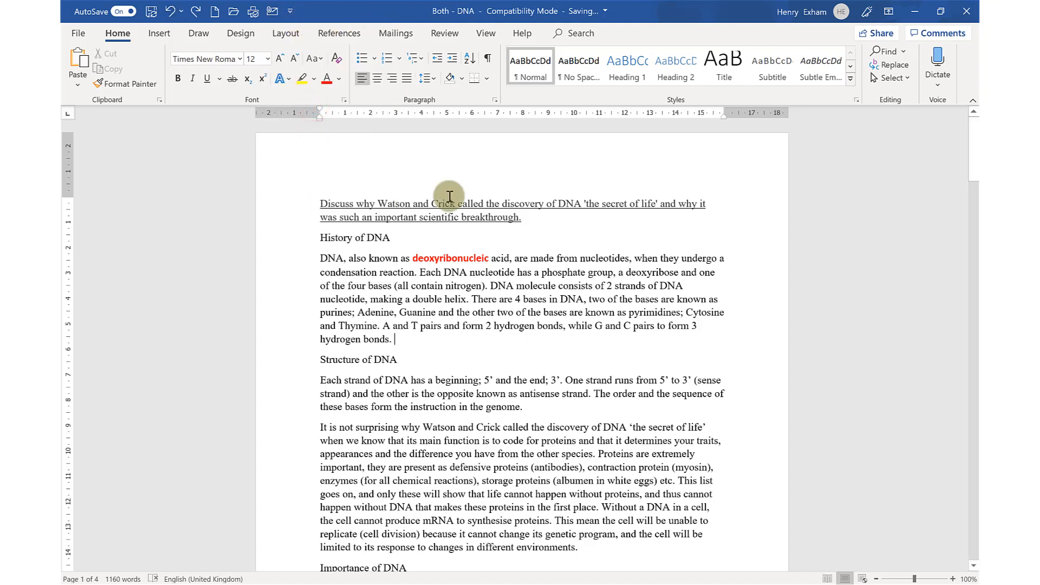
{"action": "left_click", "coordinate": [506, 398]}
Copy the EQUIP YouTube channel's address from the browser and paste it into Word on a new line below the Structure of DNA heading
{"action": "left_click", "coordinate": [419, 362]}
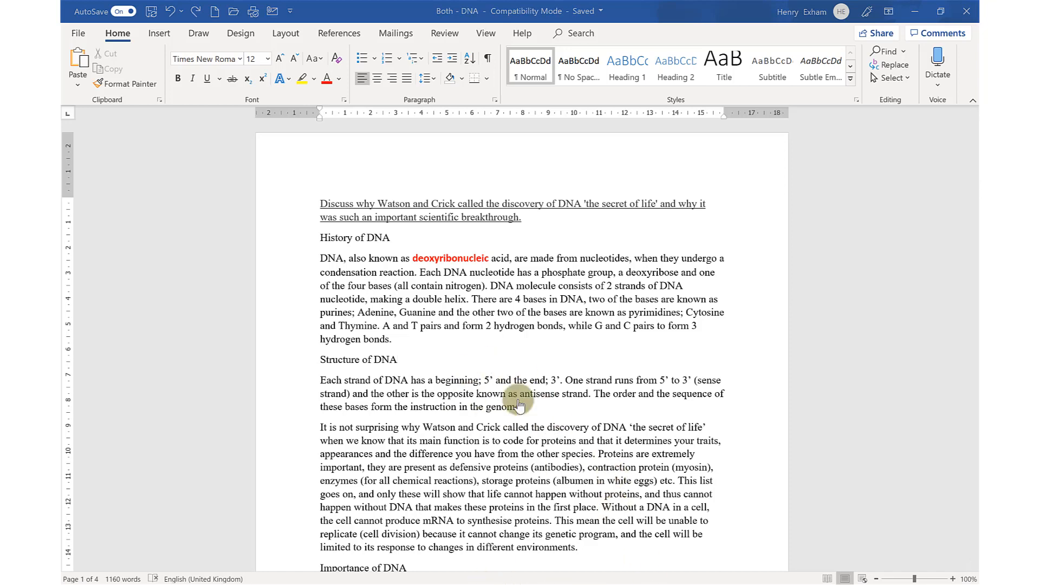
{"action": "key", "text": "alt+Tab"}
{"action": "left_click", "coordinate": [446, 35]}
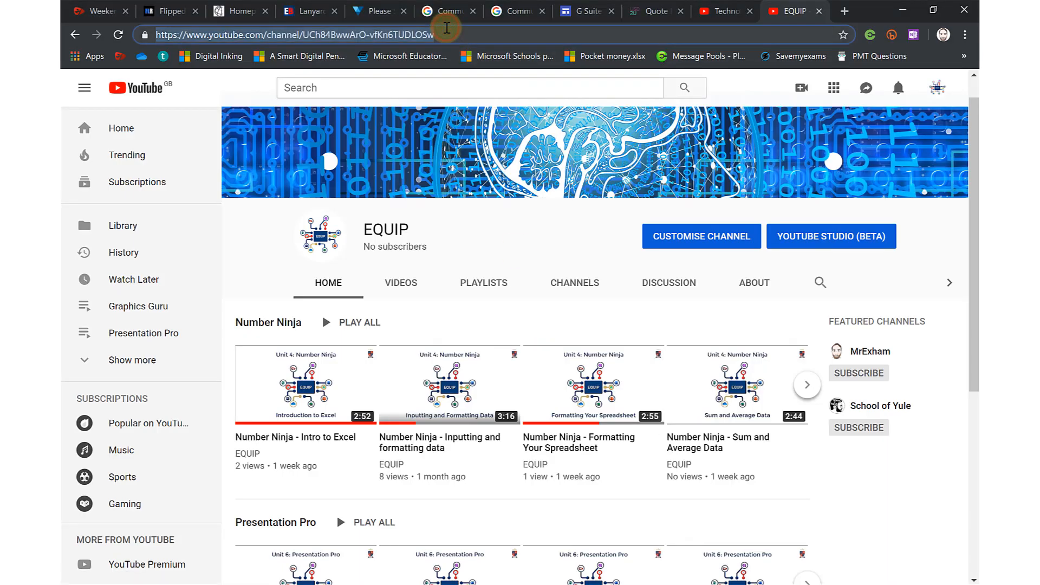
{"action": "key", "text": "alt+Tab"}
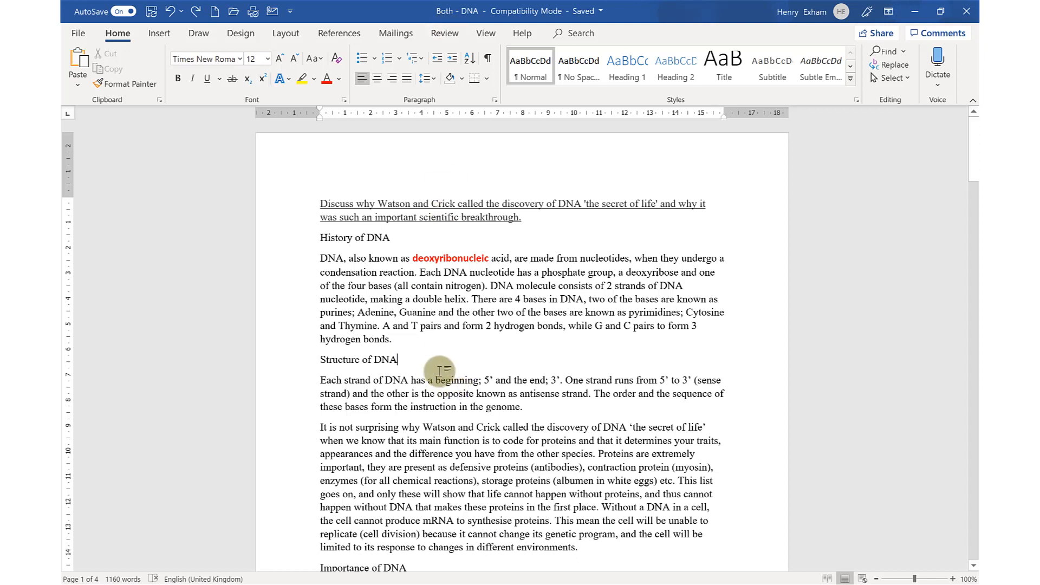
{"action": "key", "text": "Return"}
{"action": "type", "text": "https://www.youtube.com/channel/UCh84BwwArO-vfKn6TUDLOSw"}
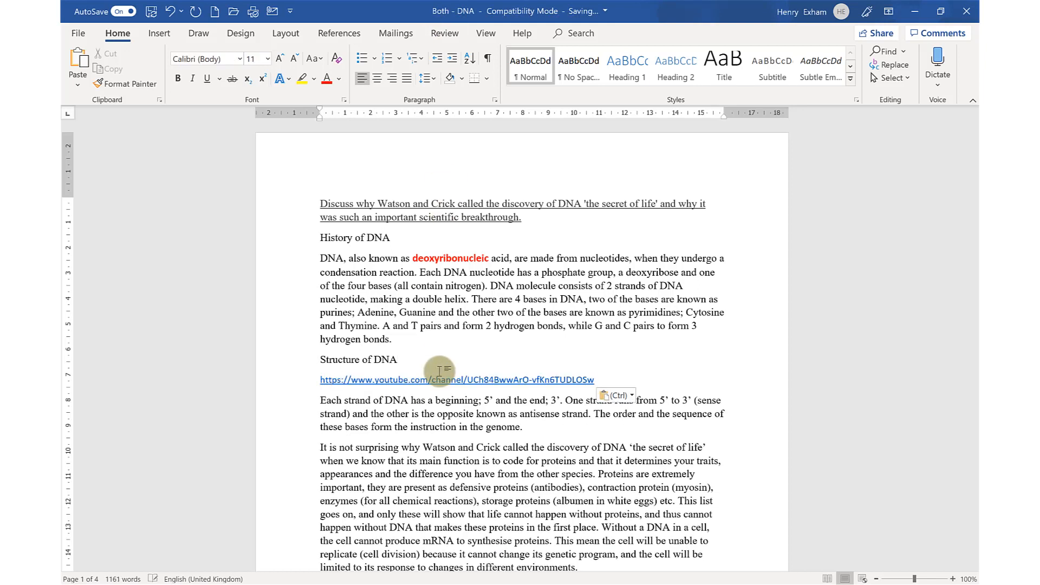
{"action": "left_click", "coordinate": [476, 381]}
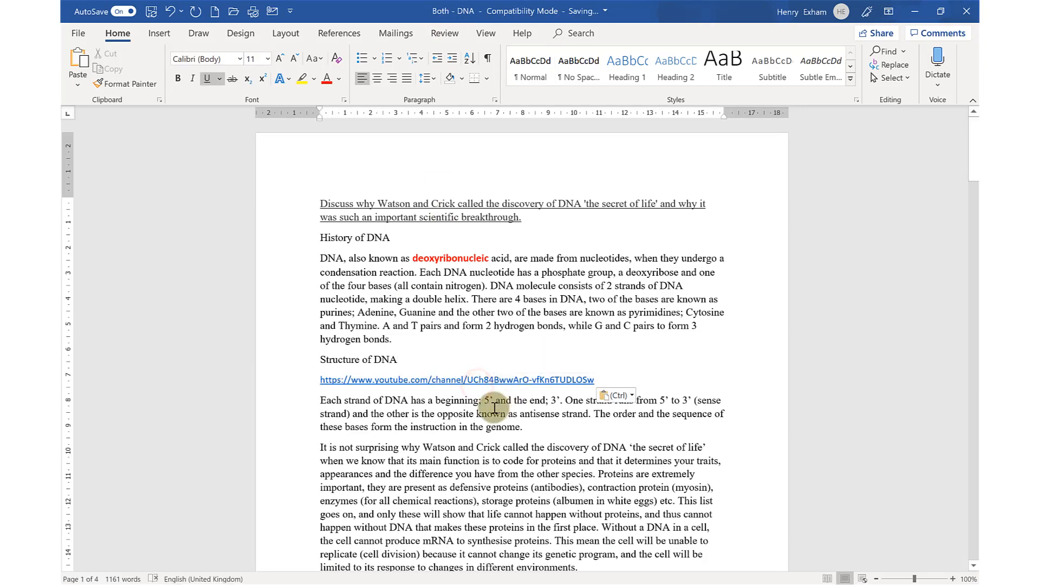
{"action": "left_click_drag", "start_coordinate": [596, 380], "coordinate": [589, 380]}
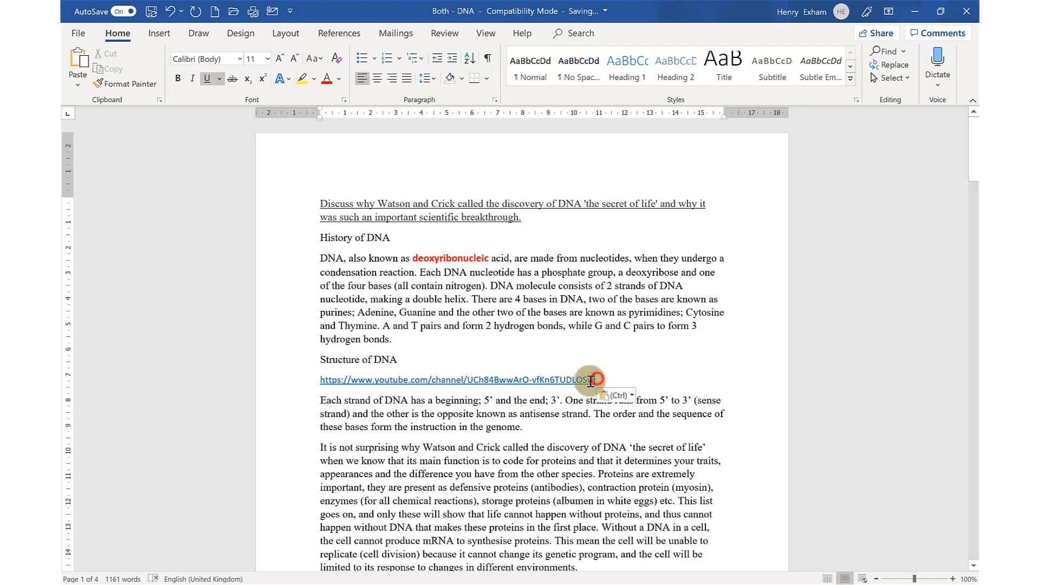
{"action": "left_click", "coordinate": [449, 414]}
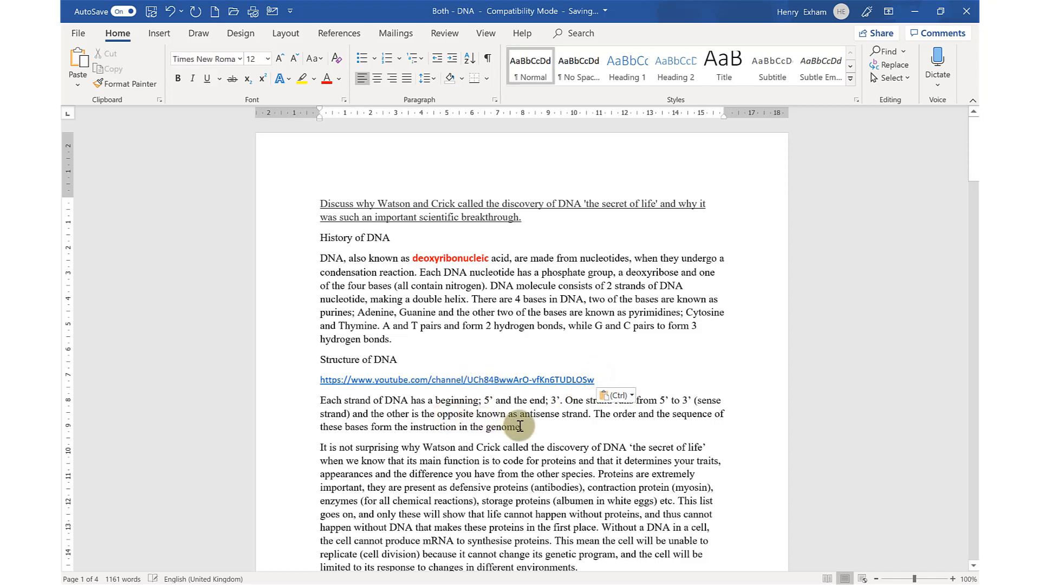
Turn the word "genome" in the Structure of DNA paragraph into a hyperlink to the copied YouTube channel address
{"action": "double_click", "coordinate": [494, 426]}
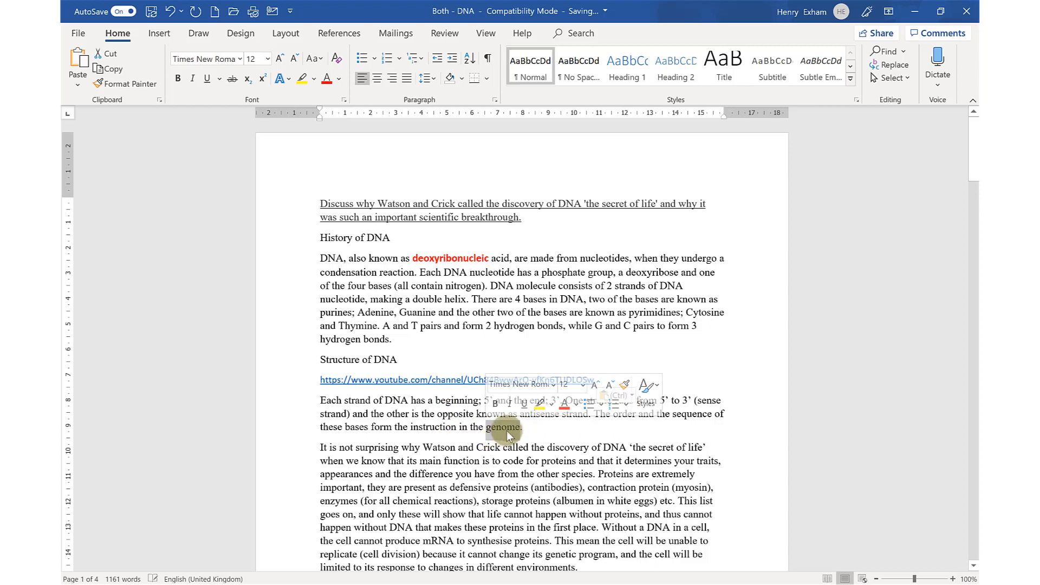
{"action": "right_click", "coordinate": [505, 427]}
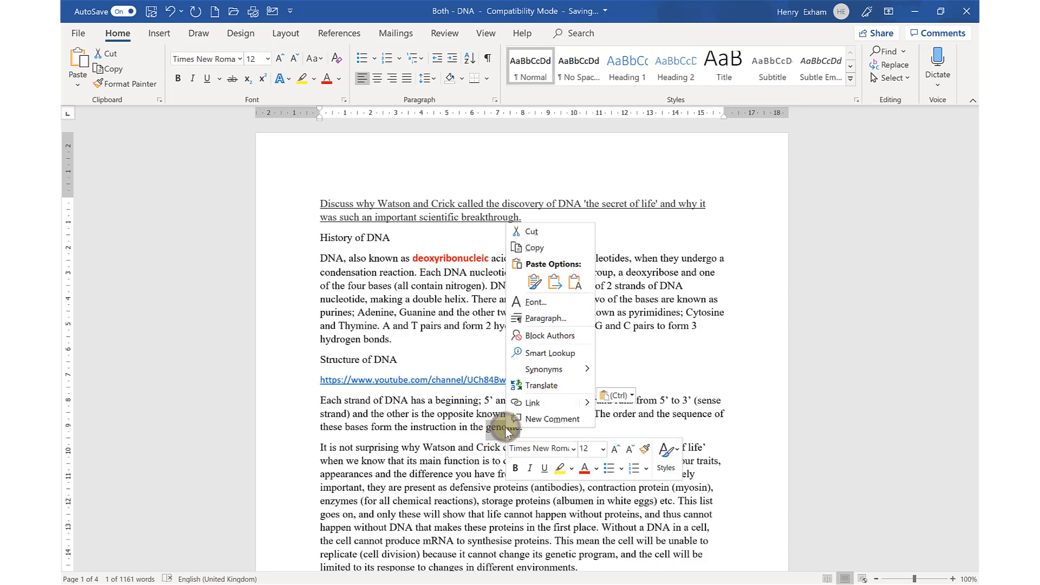
{"action": "left_click", "coordinate": [559, 404]}
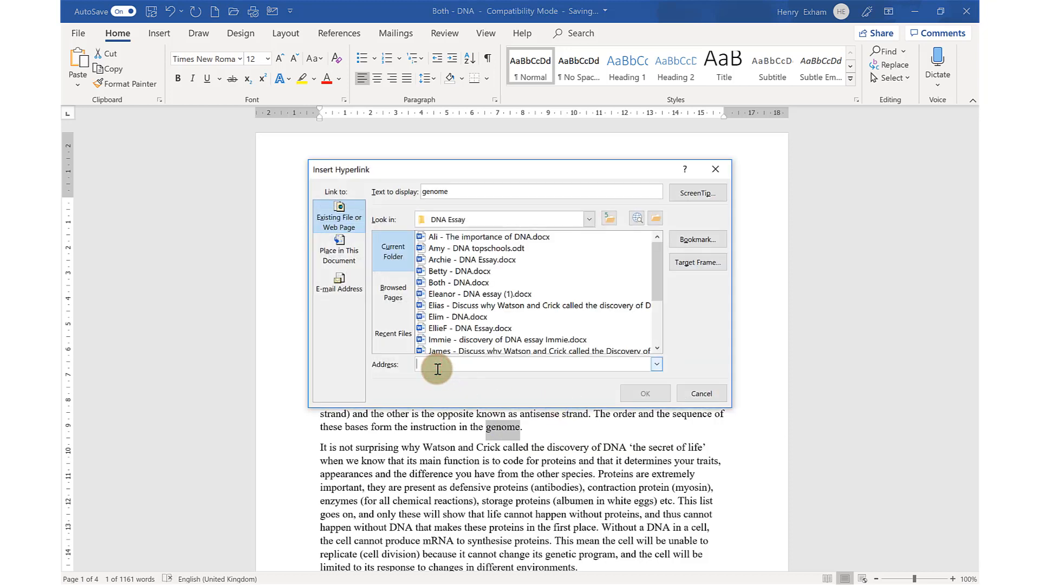
{"action": "type", "text": "https://www.youtube.com/channel/UCh84BwwArO-vfKn6TUDLOSw"}
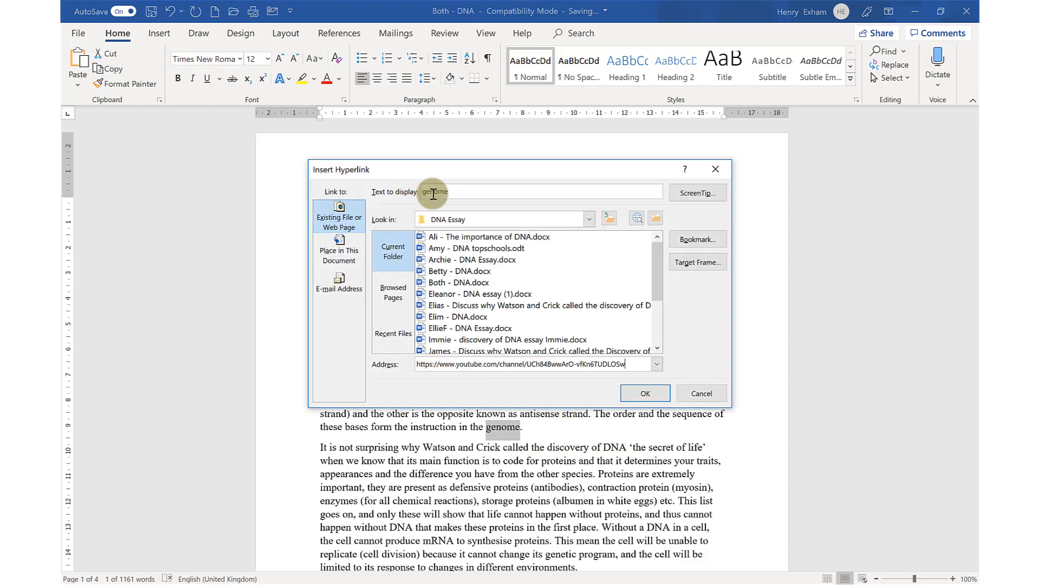
{"action": "left_click", "coordinate": [646, 394]}
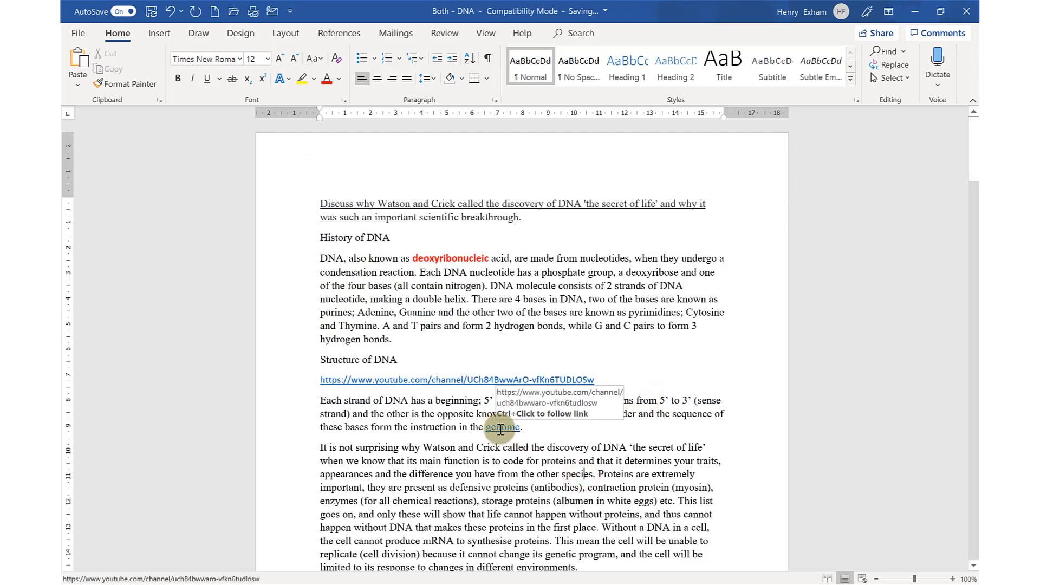
Change the display text of the pasted YouTube hyperlink below the Structure of DNA heading to "Link"
{"action": "right_click", "coordinate": [572, 377]}
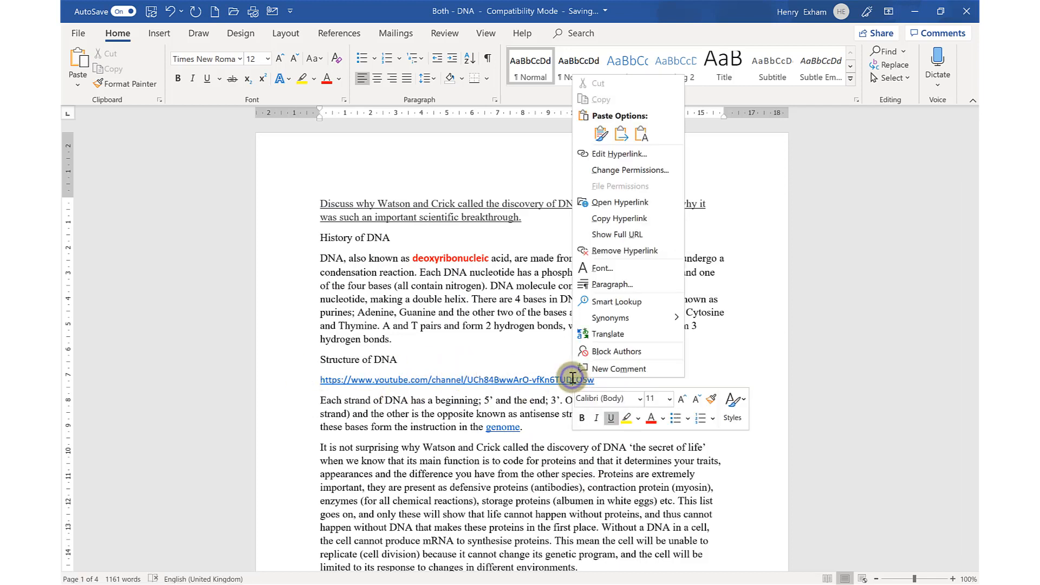
{"action": "left_click", "coordinate": [648, 156]}
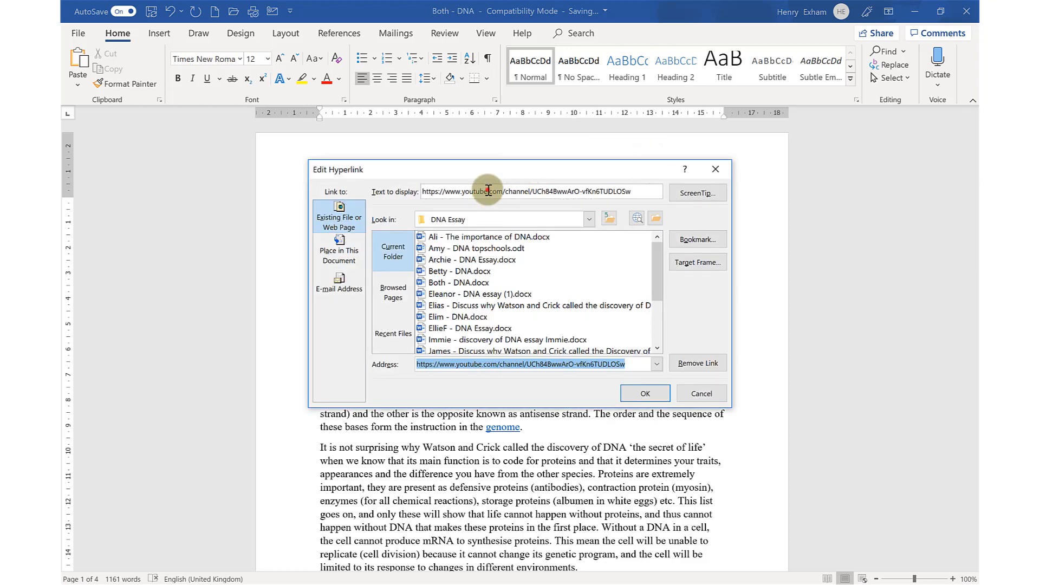
{"action": "left_click", "coordinate": [488, 190]}
{"action": "double_click", "coordinate": [488, 190]}
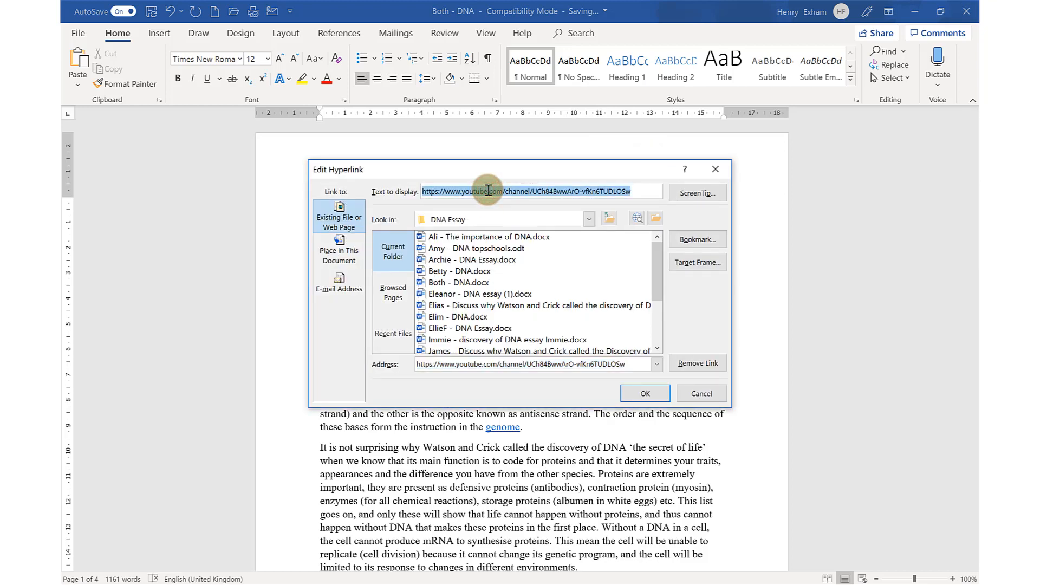
{"action": "type", "text": "Link"}
{"action": "key", "text": "Return"}
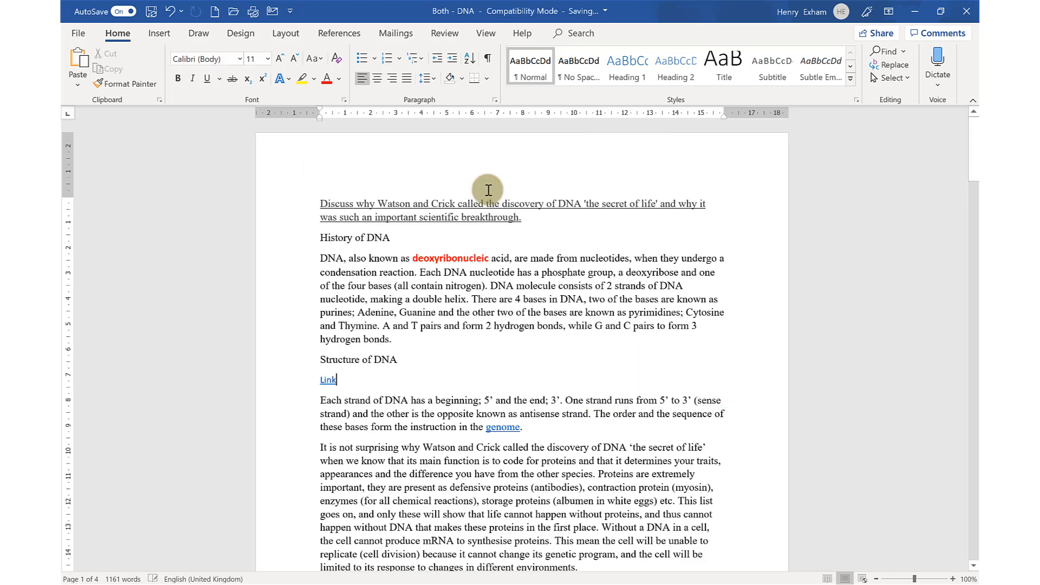